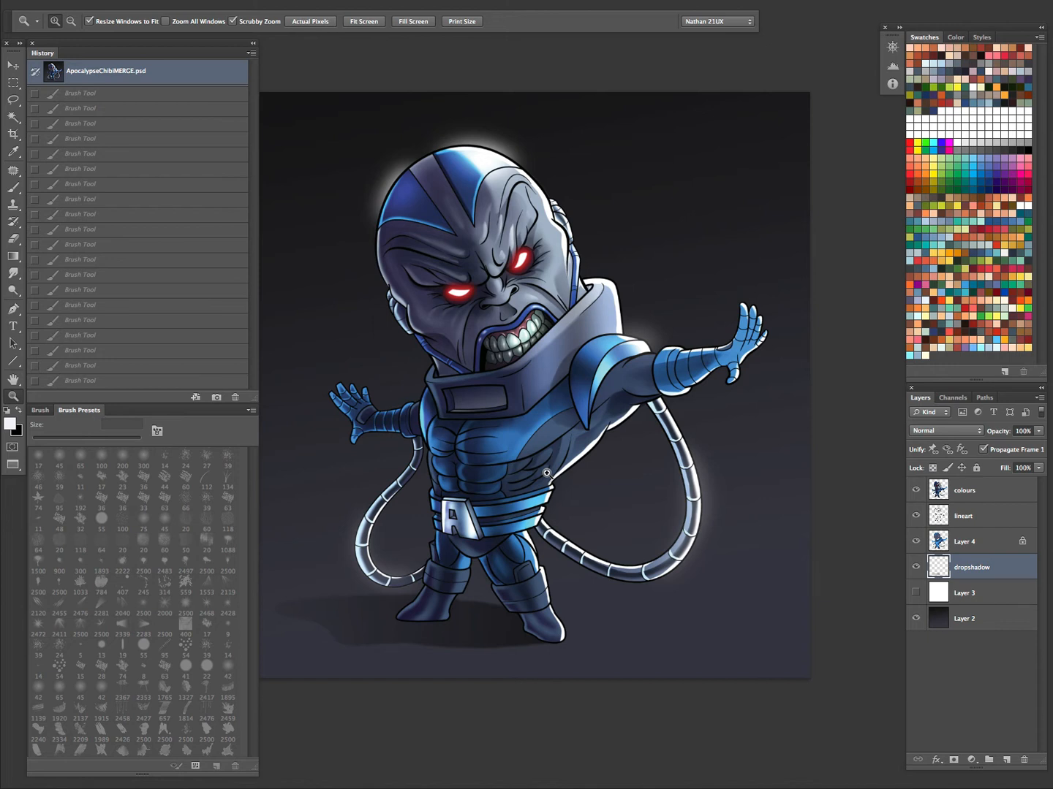
# Add a new layer above the colours layer and set its blending mode to Screen.
pyautogui.click(917, 491)
pyautogui.click(916, 491)
pyautogui.click(970, 491)
pyautogui.hotkey('ctrl', 'shift', 'n')
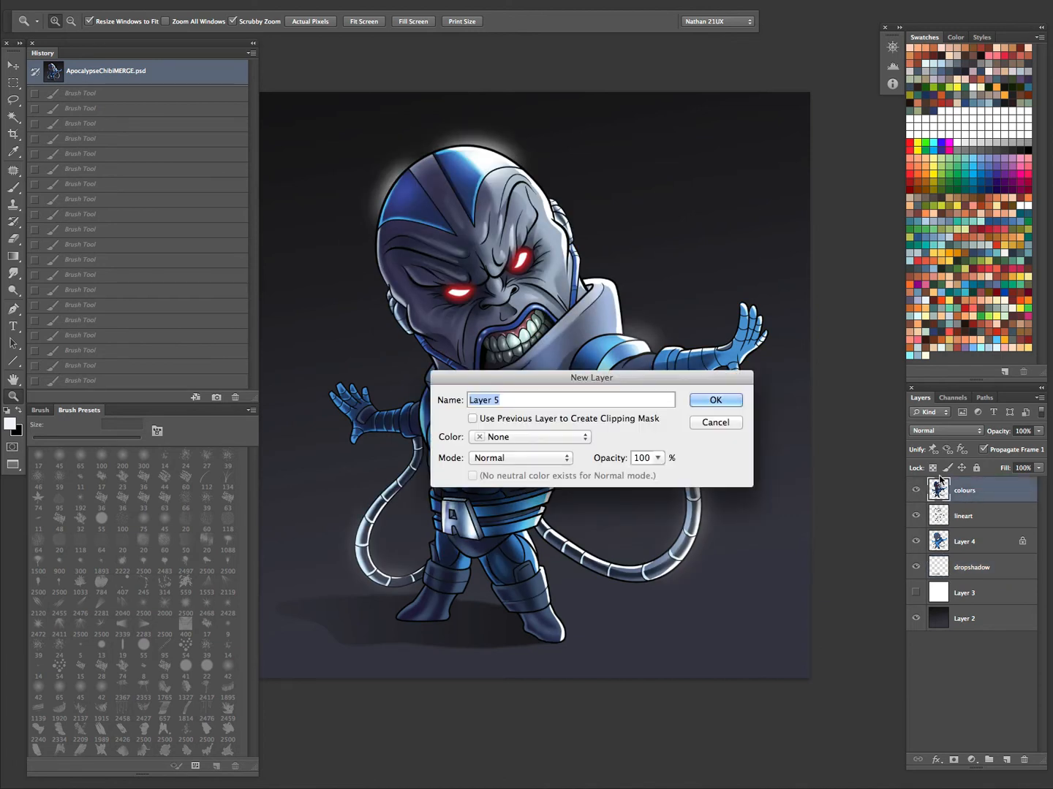
pyautogui.press('Return')
pyautogui.click(977, 432)
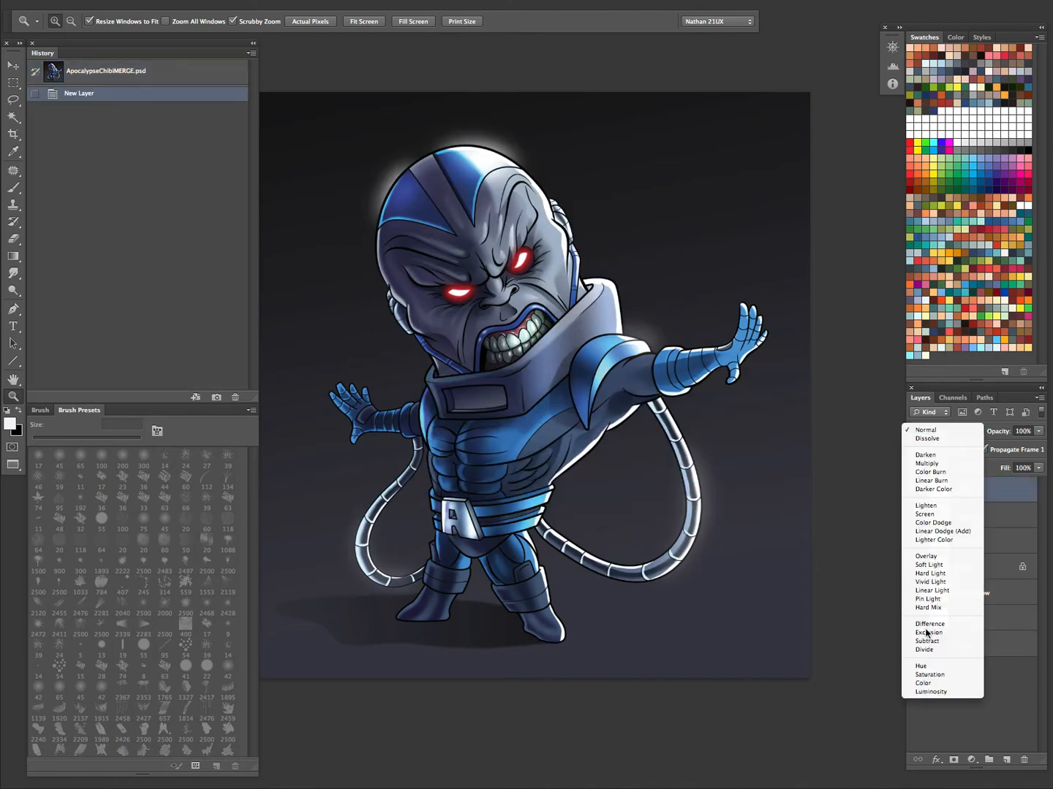
pyautogui.click(931, 517)
# Examine the rim lighting and existing glow around the character's hose, body and head up close.
pyautogui.moveTo(625, 294); pyautogui.dragTo(636, 439)
pyautogui.moveTo(690, 278); pyautogui.dragTo(746, 482)
pyautogui.press('Tab')
pyautogui.moveTo(739, 595); pyautogui.dragTo(744, 416)
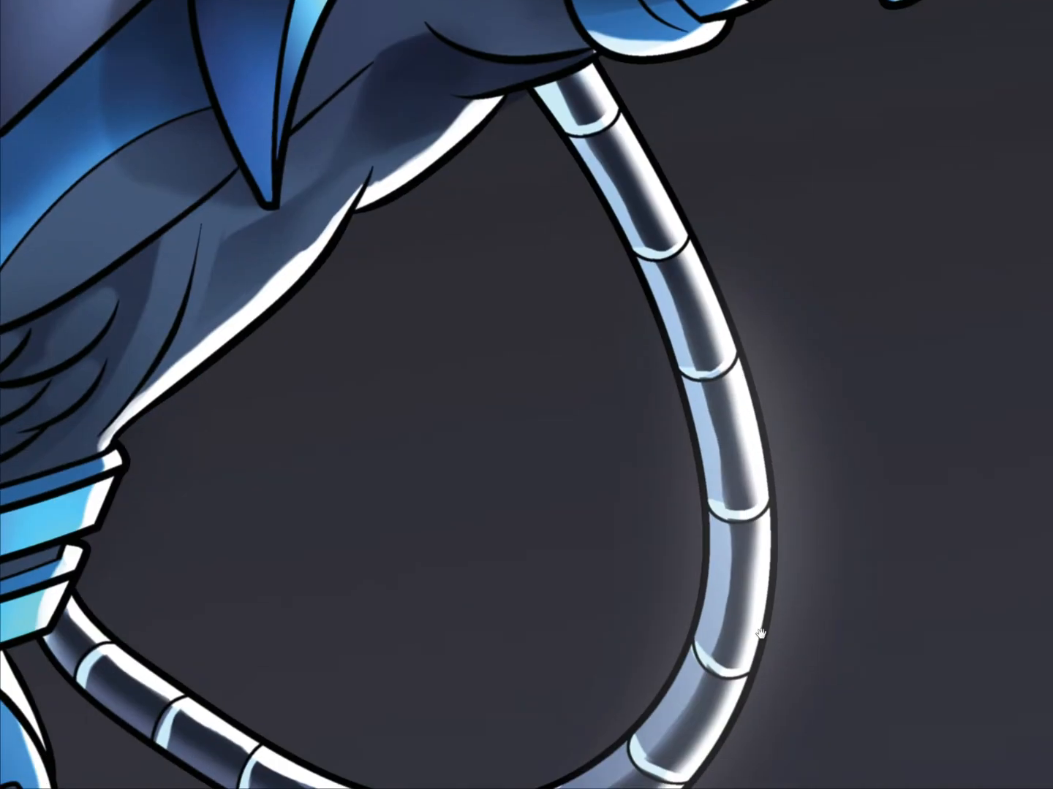
pyautogui.moveTo(788, 589); pyautogui.dragTo(771, 591)
pyautogui.moveTo(676, 126); pyautogui.dragTo(756, 627)
pyautogui.moveTo(668, 429); pyautogui.dragTo(1006, 668)
pyautogui.moveTo(694, 519); pyautogui.dragTo(684, 334)
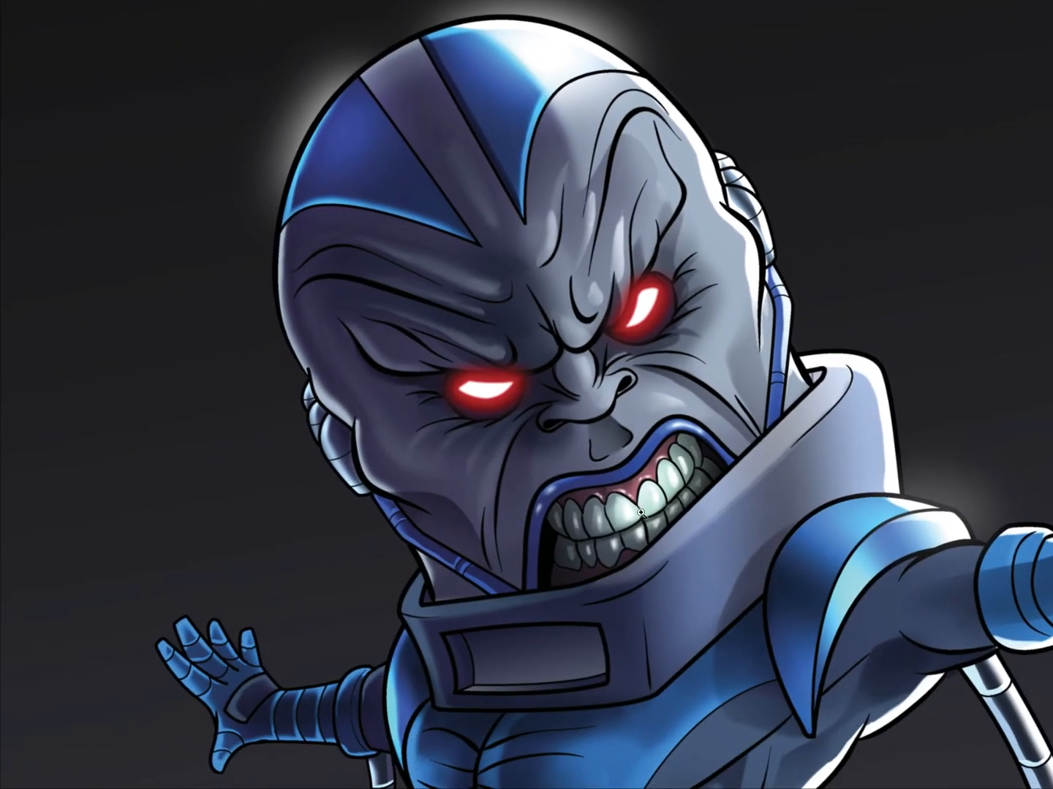
pyautogui.press('Tab')
pyautogui.moveTo(688, 386); pyautogui.dragTo(643, 434)
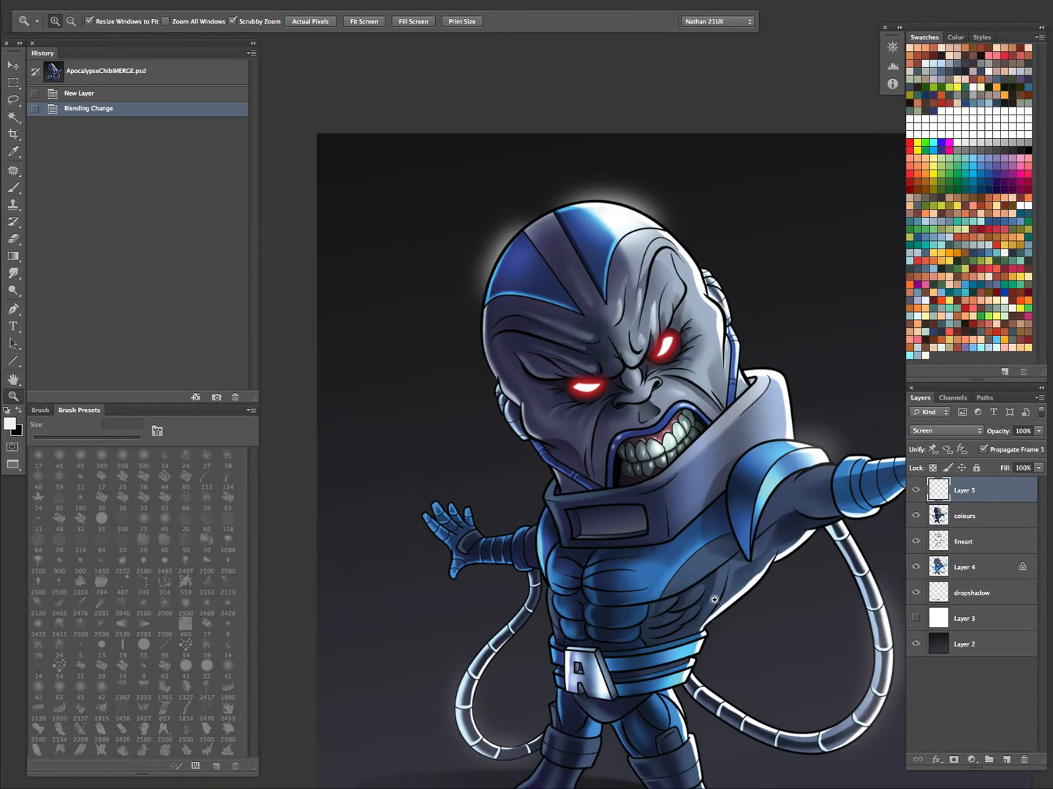
pyautogui.moveTo(750, 560); pyautogui.dragTo(691, 616)
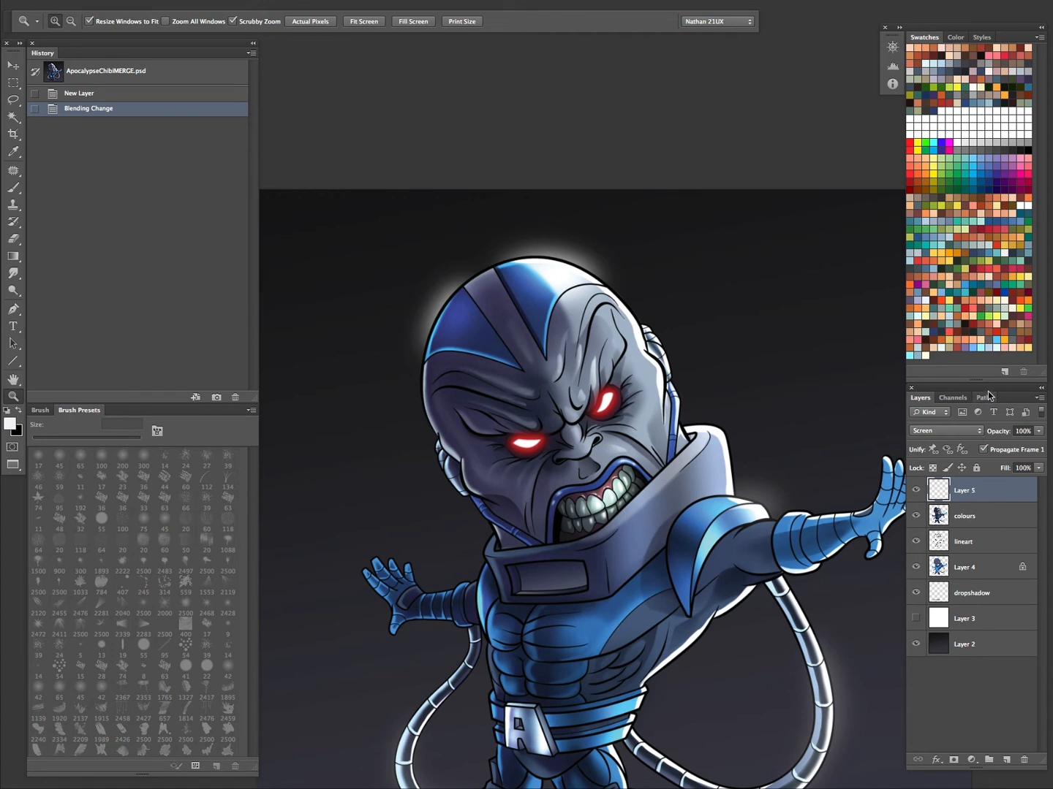
# Pick light cyan (88f3f9) and brush a soft glow along the outer edge of the head and ear piece.
pyautogui.click(911, 356)
pyautogui.press('b')
pyautogui.press(']')
pyautogui.moveTo(649, 330); pyautogui.dragTo(664, 352)
pyautogui.moveTo(655, 338)
pyautogui.mouseDown()
pyautogui.moveTo(674, 374)
pyautogui.moveTo(666, 364)
pyautogui.mouseUp()
pyautogui.click(647, 339)
pyautogui.press(']')
pyautogui.press(']')
pyautogui.moveTo(603, 285); pyautogui.dragTo(652, 352)
pyautogui.moveTo(635, 314); pyautogui.dragTo(666, 379)
pyautogui.press('[')
pyautogui.moveTo(658, 364); pyautogui.dragTo(667, 417)
pyautogui.moveTo(660, 371); pyautogui.dragTo(668, 422)
pyautogui.press('[')
pyautogui.press('[')
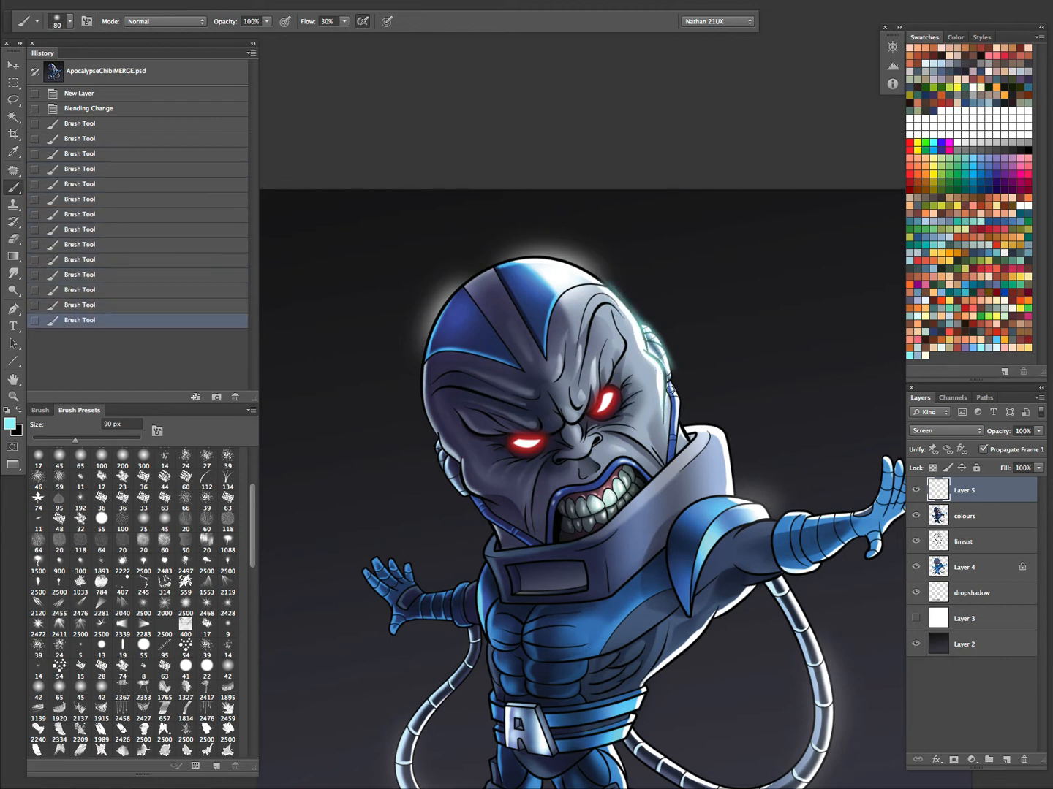
# Keep the brush colour at 88f3f9 and paint glow along the cable running from the ear down to the collar.
pyautogui.click(10, 424)
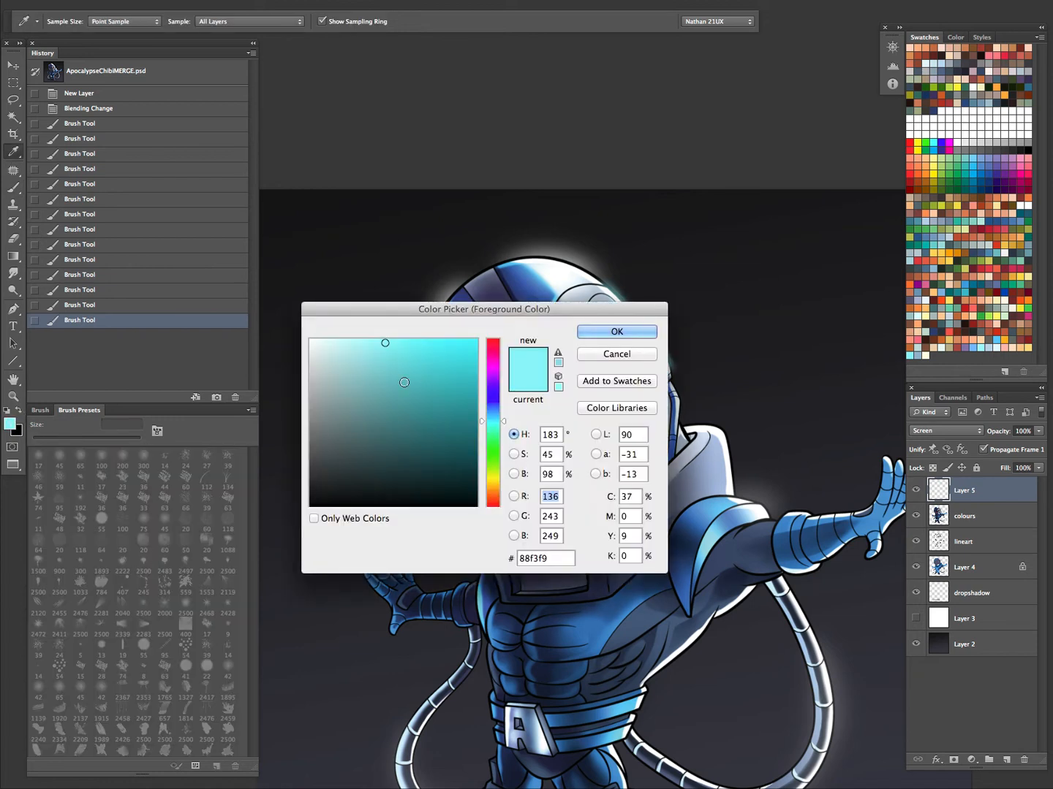
pyautogui.click(632, 332)
pyautogui.moveTo(668, 379); pyautogui.dragTo(681, 402)
pyautogui.moveTo(675, 393); pyautogui.dragTo(681, 436)
pyautogui.moveTo(671, 402)
pyautogui.mouseDown()
pyautogui.moveTo(680, 432)
pyautogui.moveTo(698, 440)
pyautogui.moveTo(702, 422)
pyautogui.moveTo(694, 425)
pyautogui.moveTo(728, 434)
pyautogui.moveTo(710, 428)
pyautogui.moveTo(724, 433)
pyautogui.moveTo(715, 431)
pyautogui.moveTo(732, 491)
pyautogui.mouseUp()
# Enlarge the brush to 125 px and paint cyan glow along the outer collar and shoulder.
pyautogui.press(']')
pyautogui.press(']')
pyautogui.press(']')
pyautogui.press(']')
pyautogui.press(']')
pyautogui.press(']')
pyautogui.press(']')
pyautogui.press('[')
pyautogui.press('[')
pyautogui.moveTo(724, 428)
pyautogui.mouseDown()
pyautogui.moveTo(746, 505)
pyautogui.moveTo(729, 496)
pyautogui.moveTo(768, 520)
pyautogui.mouseUp()
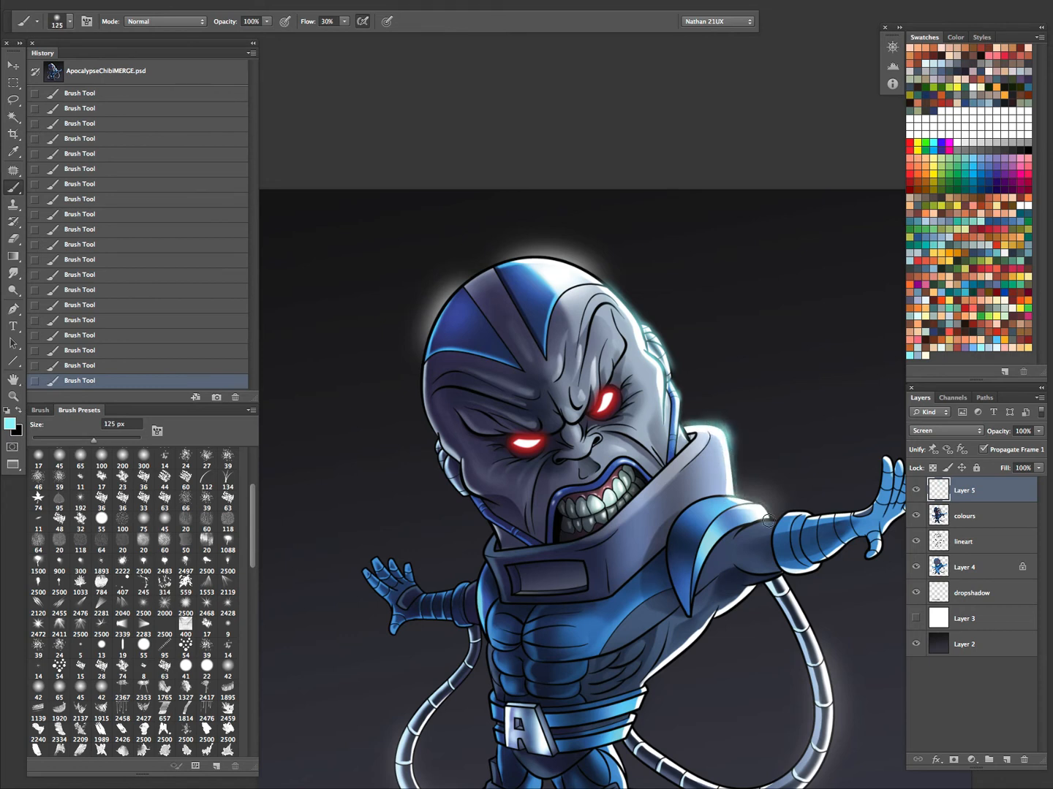
# Paint a cyan glow on the fingertips of the outstretched hand with an 80 px brush.
pyautogui.moveTo(868, 497); pyautogui.dragTo(728, 511)
pyautogui.press('[')
pyautogui.press('[')
pyautogui.press('[')
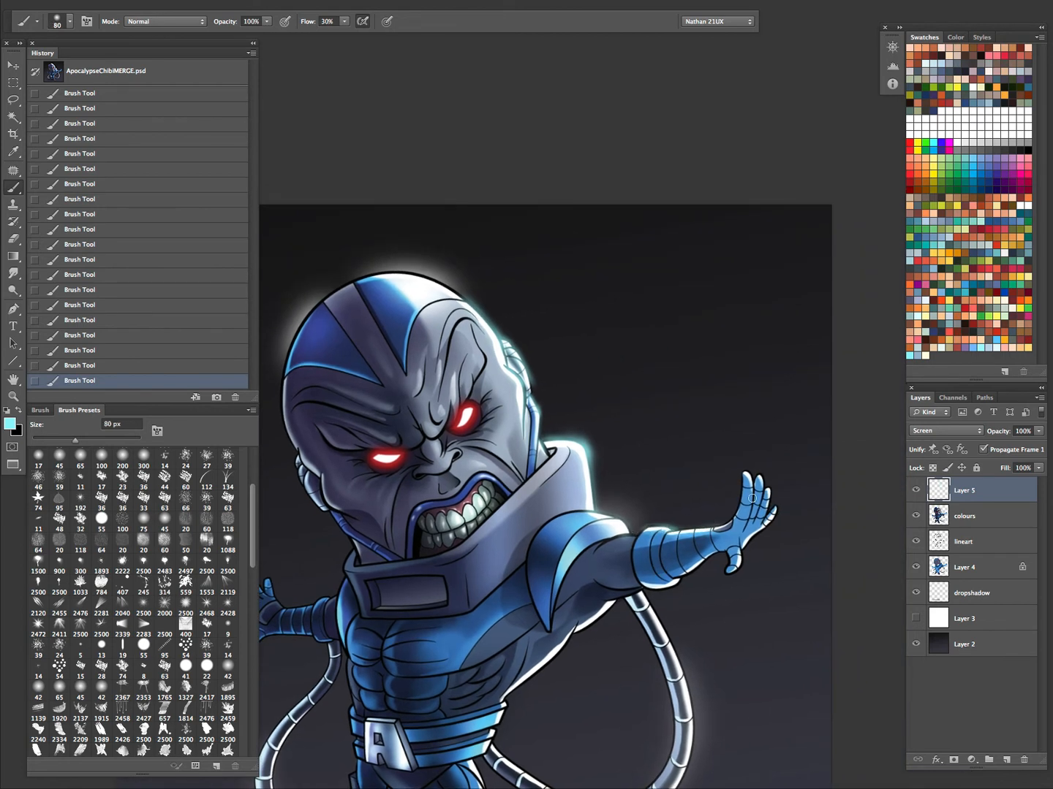
pyautogui.moveTo(746, 476)
pyautogui.mouseDown()
pyautogui.moveTo(759, 503)
pyautogui.moveTo(760, 493)
pyautogui.mouseUp()
# Brush a wide cyan glow over the top of the head with an enlarged brush.
pyautogui.press(']')
pyautogui.press(']')
pyautogui.press(']')
pyautogui.press(']')
pyautogui.press(']')
pyautogui.press(']')
pyautogui.press(']')
pyautogui.press(']')
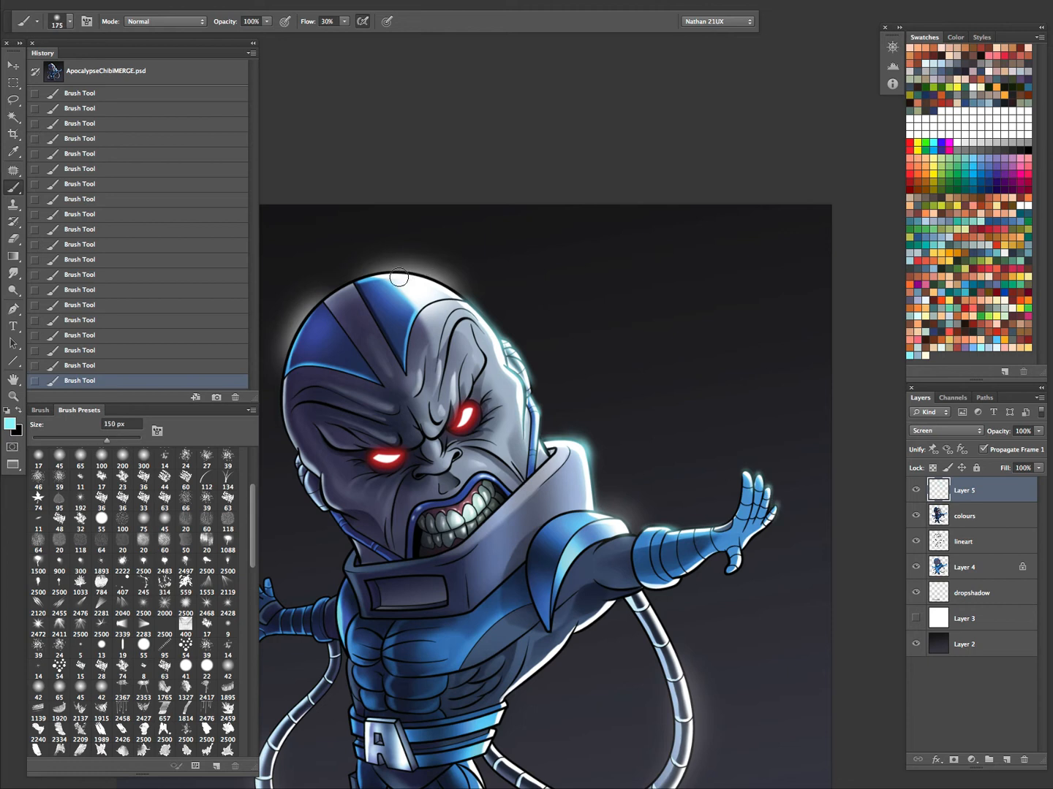
pyautogui.moveTo(377, 275)
pyautogui.mouseDown()
pyautogui.moveTo(454, 298)
pyautogui.moveTo(378, 273)
pyautogui.moveTo(451, 296)
pyautogui.moveTo(431, 283)
pyautogui.moveTo(444, 306)
pyautogui.mouseUp()
# Reduce the brush size and paint cyan glow down the lit side of the torso, leg and boot.
pyautogui.press('[')
pyautogui.press('[')
pyautogui.press('super+minus')
pyautogui.press('[')
pyautogui.press('[')
pyautogui.press('[')
pyautogui.press('[')
pyautogui.press(']')
pyautogui.moveTo(588, 471)
pyautogui.mouseDown()
pyautogui.moveTo(509, 551)
pyautogui.moveTo(521, 547)
pyautogui.moveTo(492, 611)
pyautogui.moveTo(485, 606)
pyautogui.moveTo(538, 735)
pyautogui.moveTo(530, 710)
pyautogui.mouseUp()
# Paint cyan glow around the outer curve and lower stretch of the large hose, reducing the brush to 100 px.
pyautogui.press('[')
pyautogui.press(']')
pyautogui.press(']')
pyautogui.press(']')
pyautogui.moveTo(660, 449)
pyautogui.mouseDown()
pyautogui.moveTo(708, 563)
pyautogui.moveTo(662, 655)
pyautogui.mouseUp()
pyautogui.press('[')
pyautogui.press('[')
pyautogui.moveTo(516, 596)
pyautogui.mouseDown()
pyautogui.moveTo(539, 616)
pyautogui.moveTo(628, 643)
pyautogui.mouseUp()
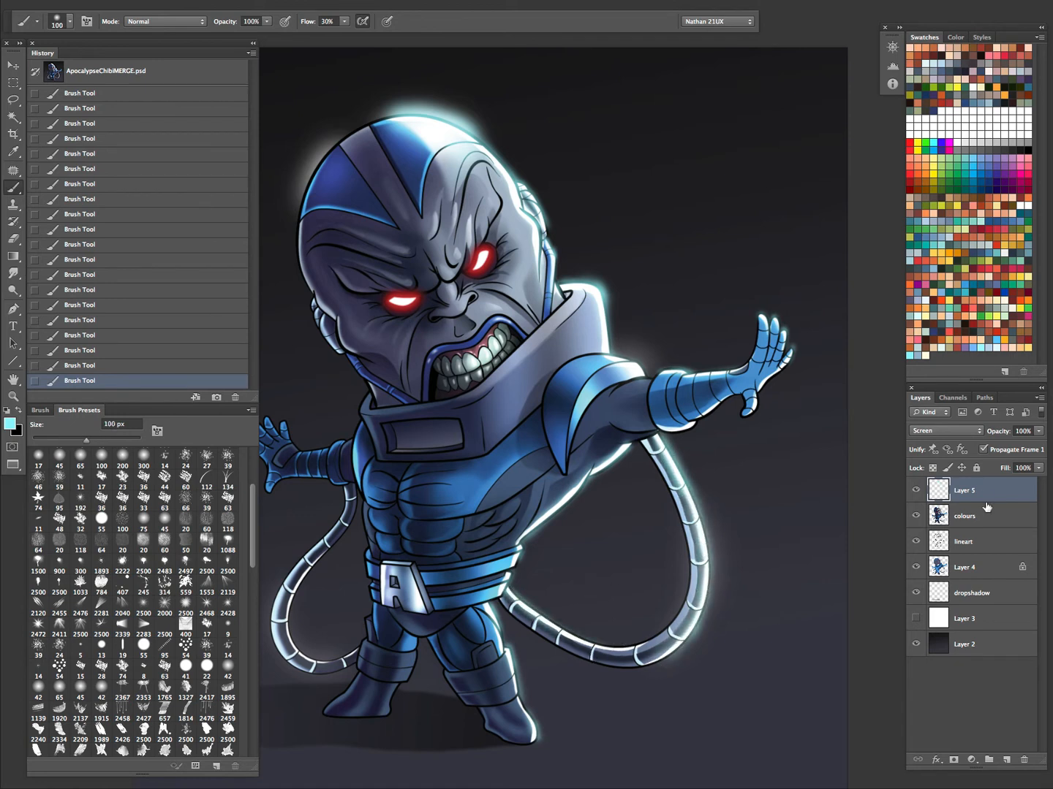
# Add a Hue/Saturation adjustment layer on top of the stack and set its saturation to -100.
pyautogui.moveTo(564, 562); pyautogui.dragTo(664, 520)
pyautogui.press('z')
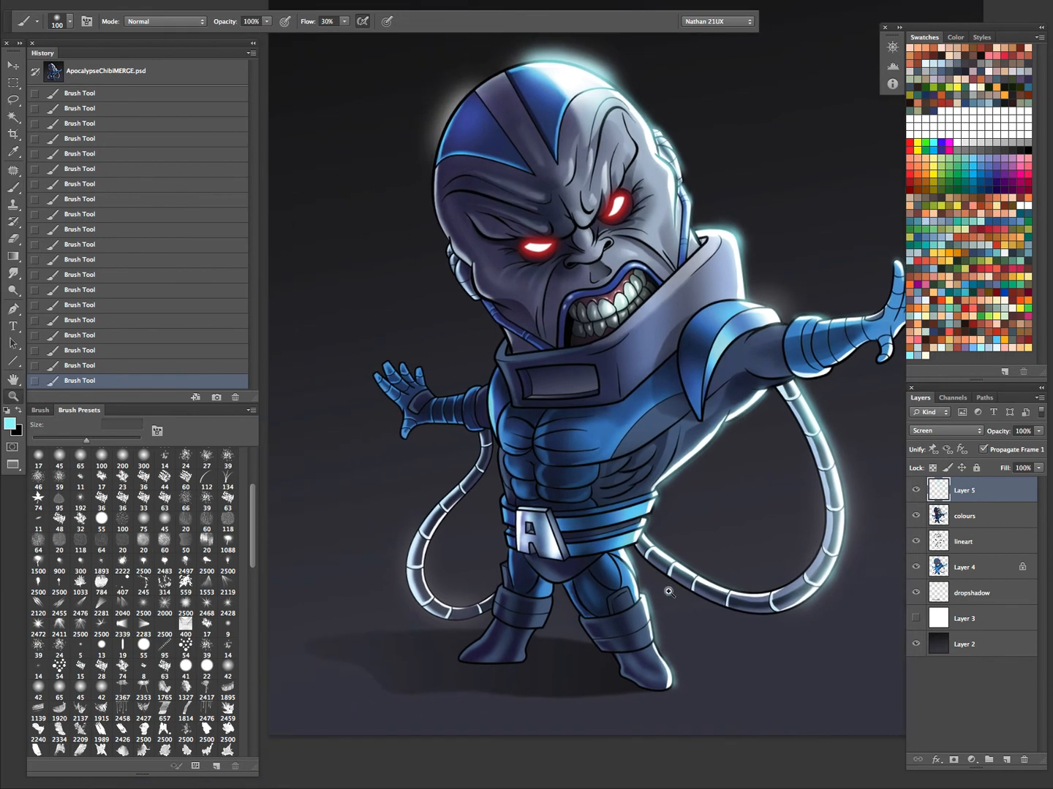
pyautogui.moveTo(701, 581); pyautogui.dragTo(648, 614)
pyautogui.hotkey('ctrl', 'shift', 'n')
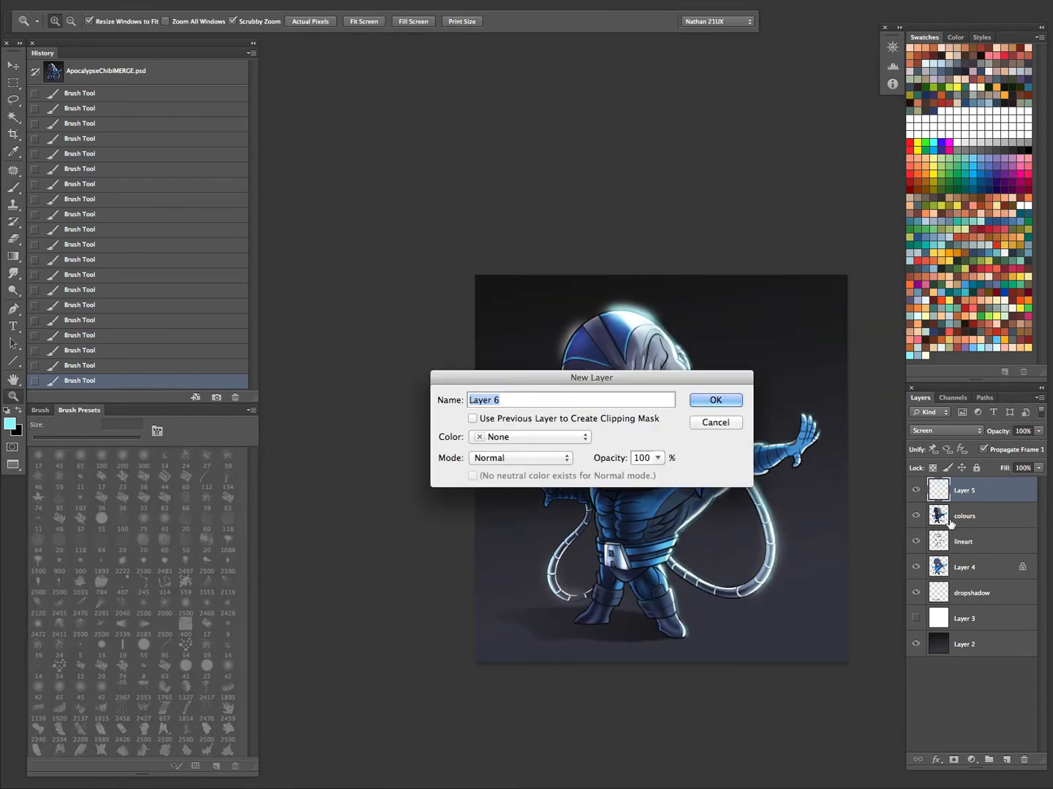
pyautogui.press('Escape')
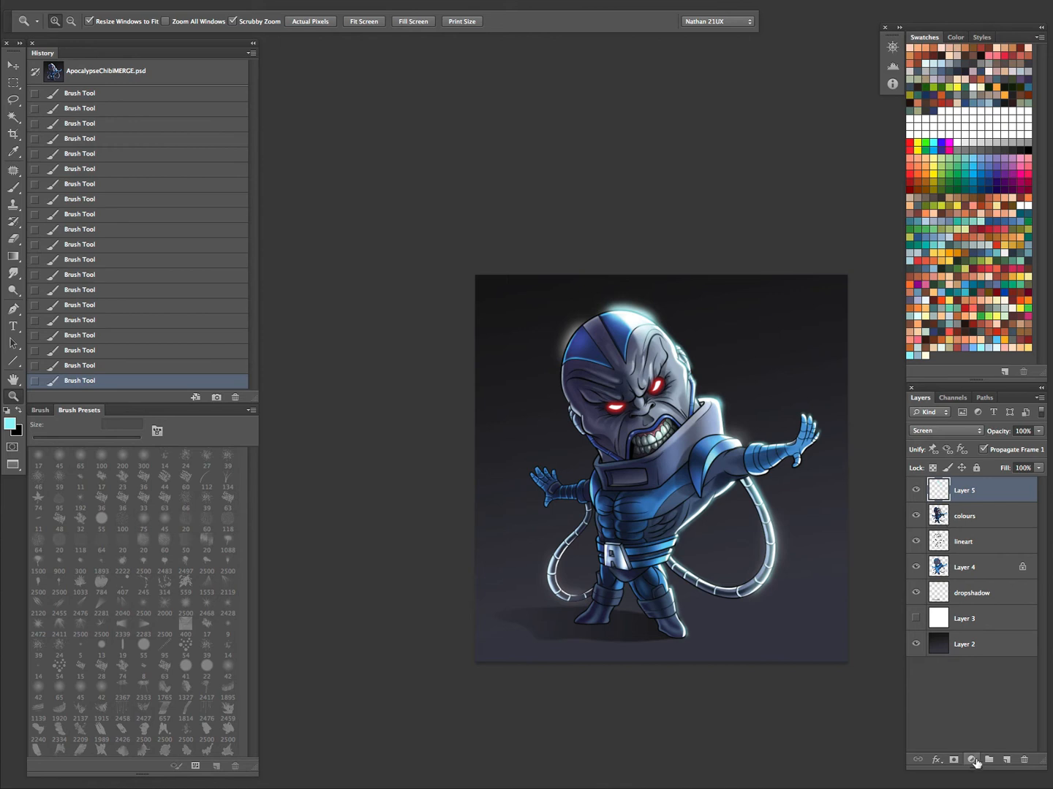
pyautogui.click(971, 760)
pyautogui.click(995, 665)
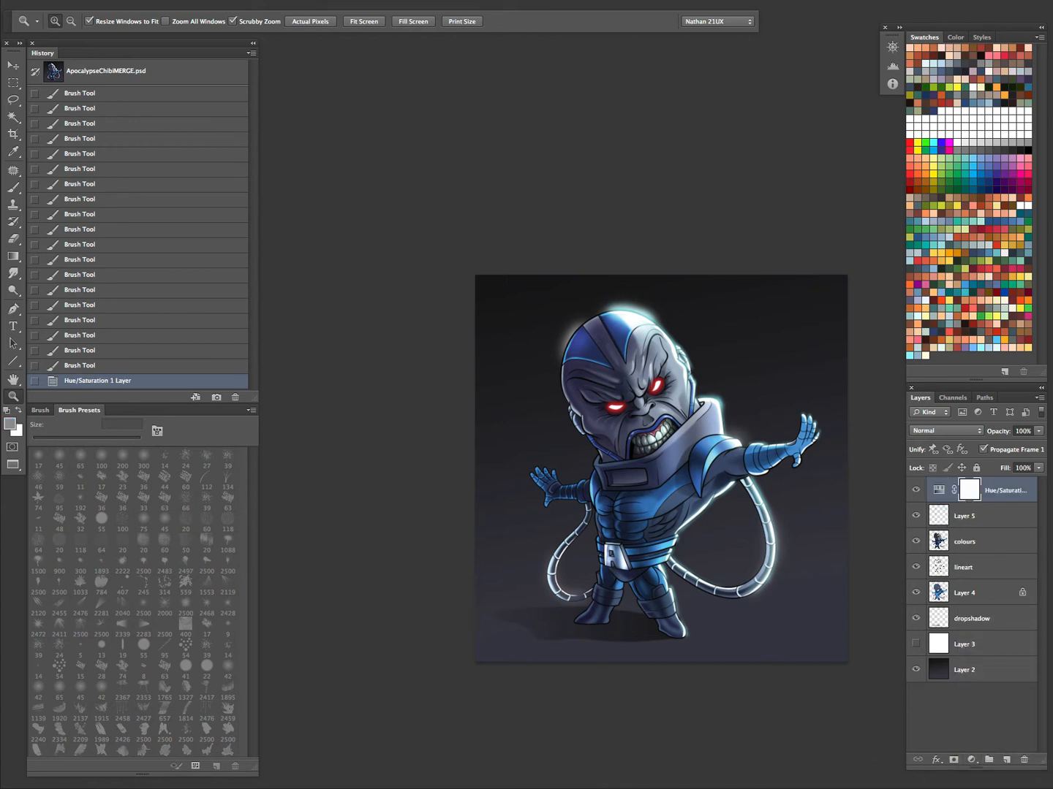
pyautogui.moveTo(234, 105); pyautogui.dragTo(623, 287)
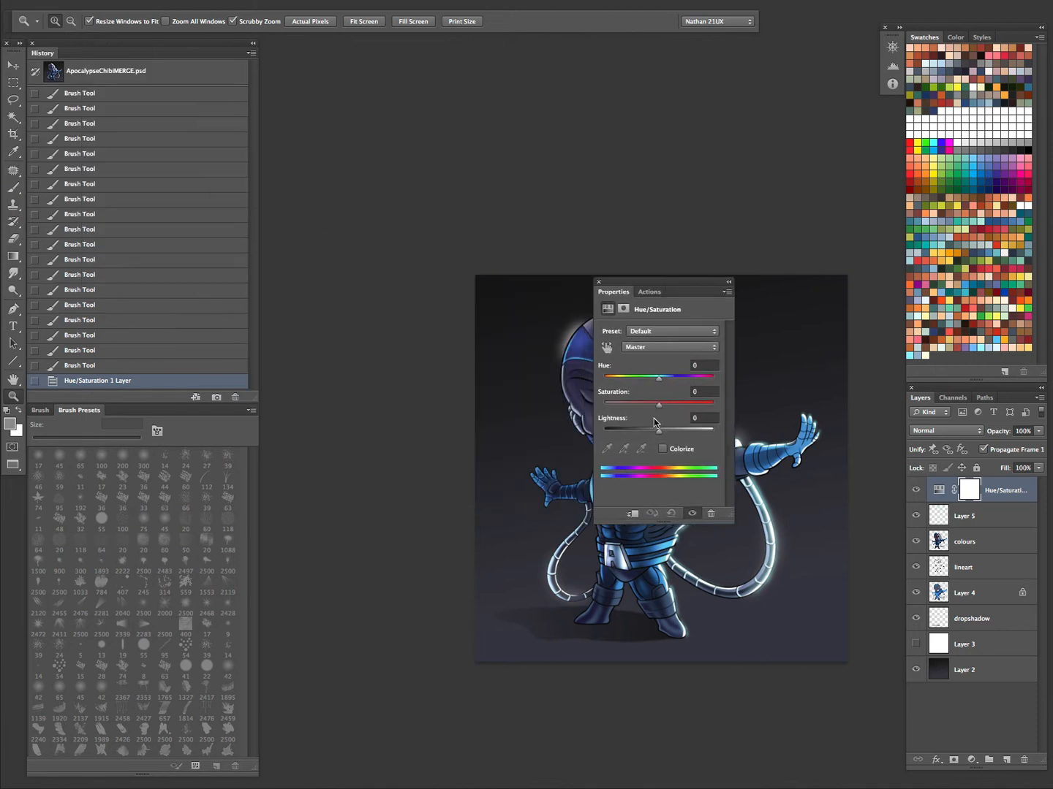
pyautogui.moveTo(656, 408); pyautogui.dragTo(301, 439)
pyautogui.moveTo(676, 283); pyautogui.dragTo(785, 71)
# Examine the greyscale artwork at thumbnail size and enlarged to judge its contrast and silhouette.
pyautogui.moveTo(733, 407); pyautogui.dragTo(697, 436)
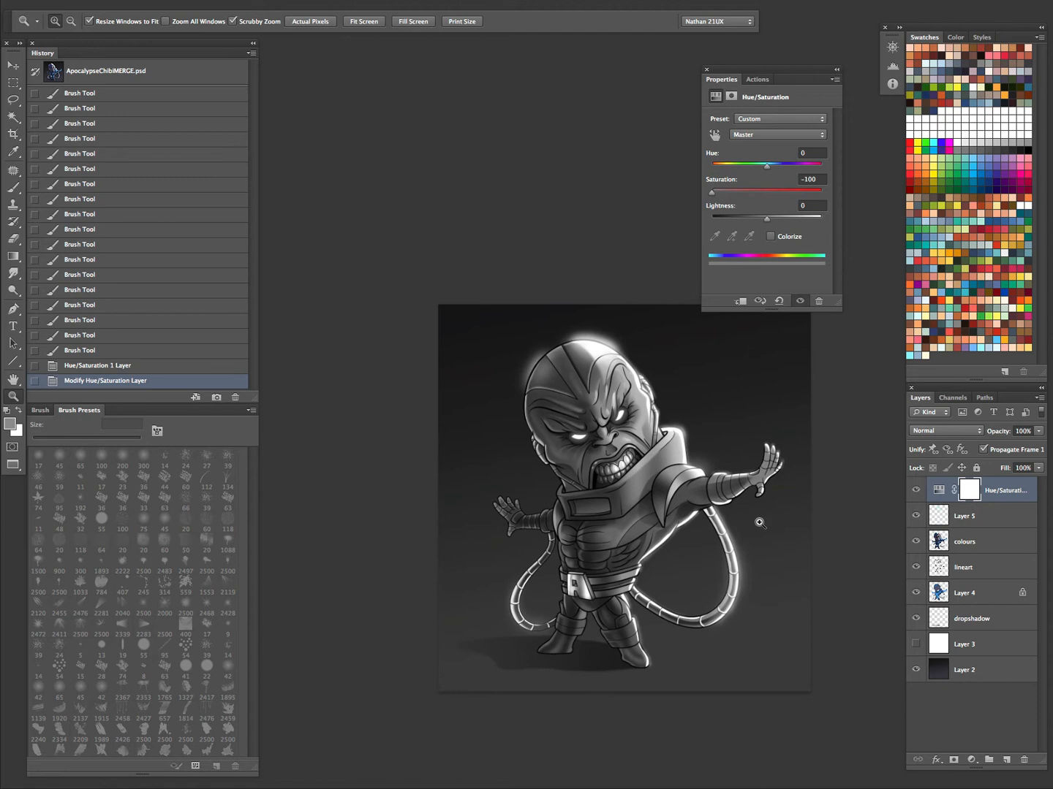
pyautogui.press('super+minus')
pyautogui.press('super+minus')
pyautogui.press('super+minus')
pyautogui.press('super+minus')
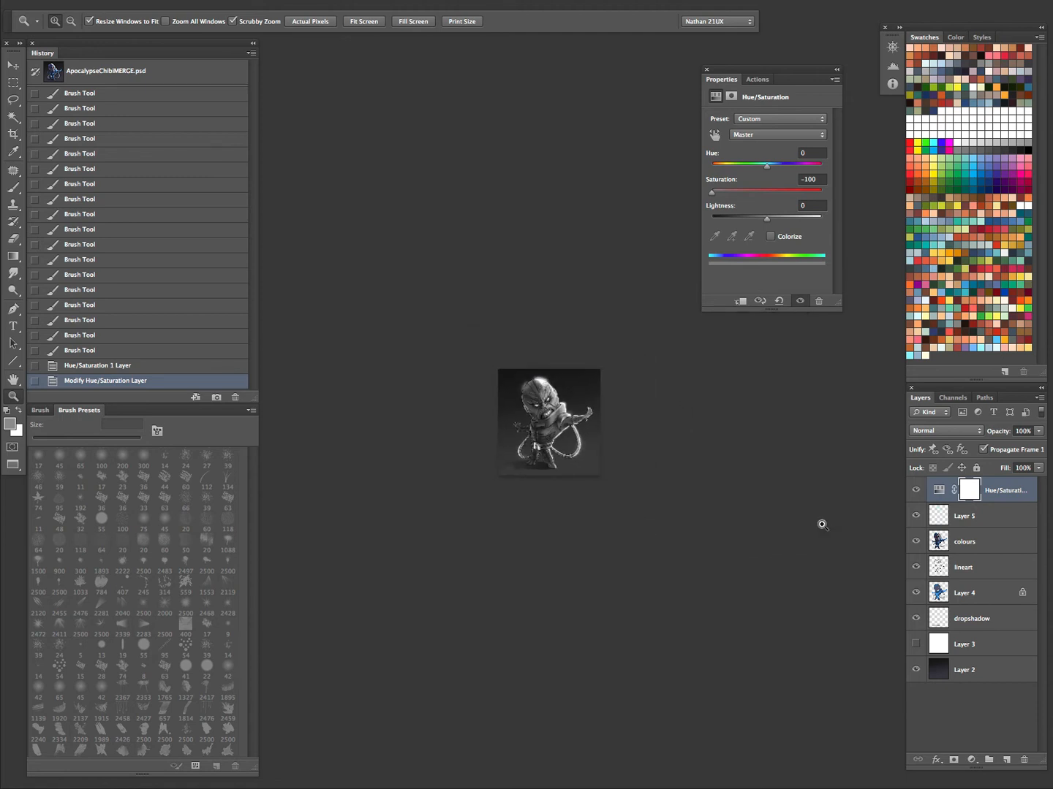
pyautogui.press('super+minus')
pyautogui.press('super+minus')
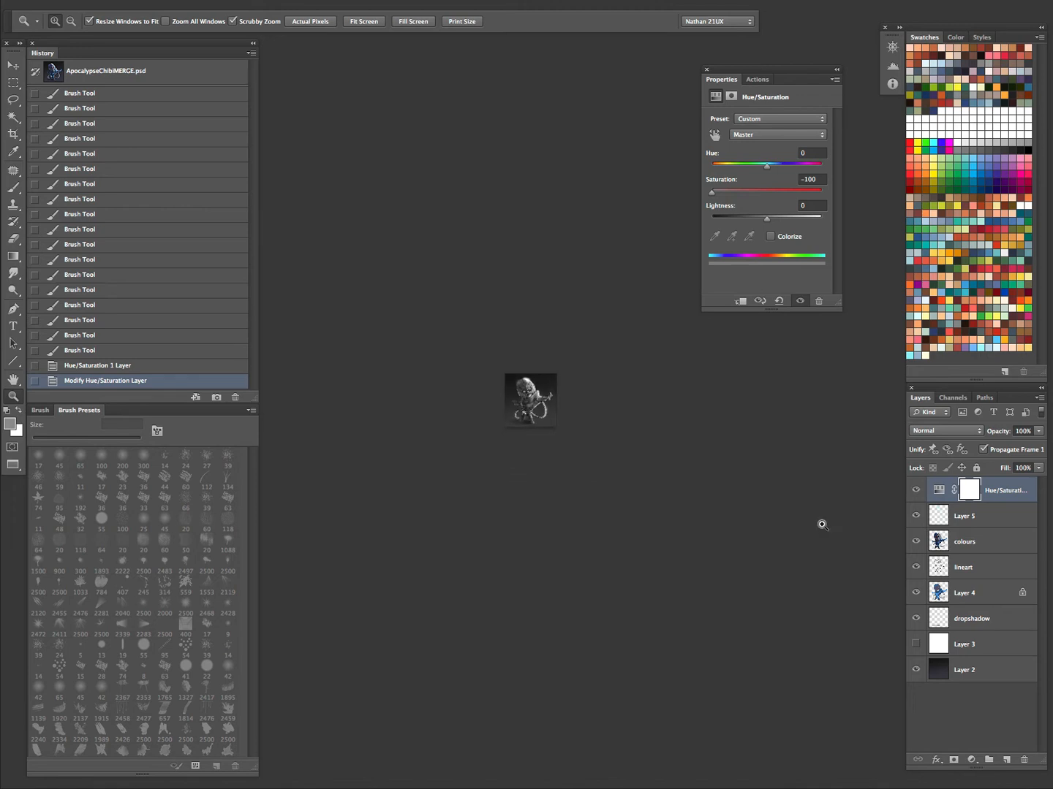
pyautogui.moveTo(542, 421); pyautogui.dragTo(660, 366)
pyautogui.moveTo(513, 341); pyautogui.dragTo(632, 529)
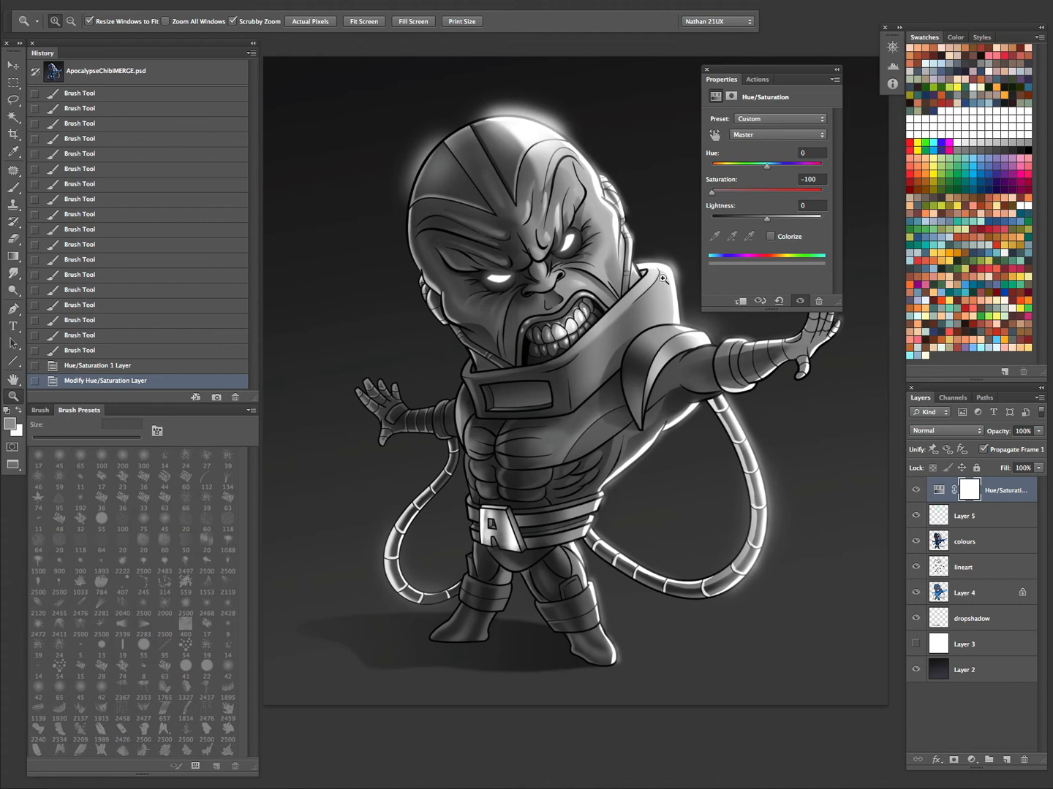
# Hide the Hue/Saturation layer and invert the background on Layer 2.
pyautogui.click(706, 69)
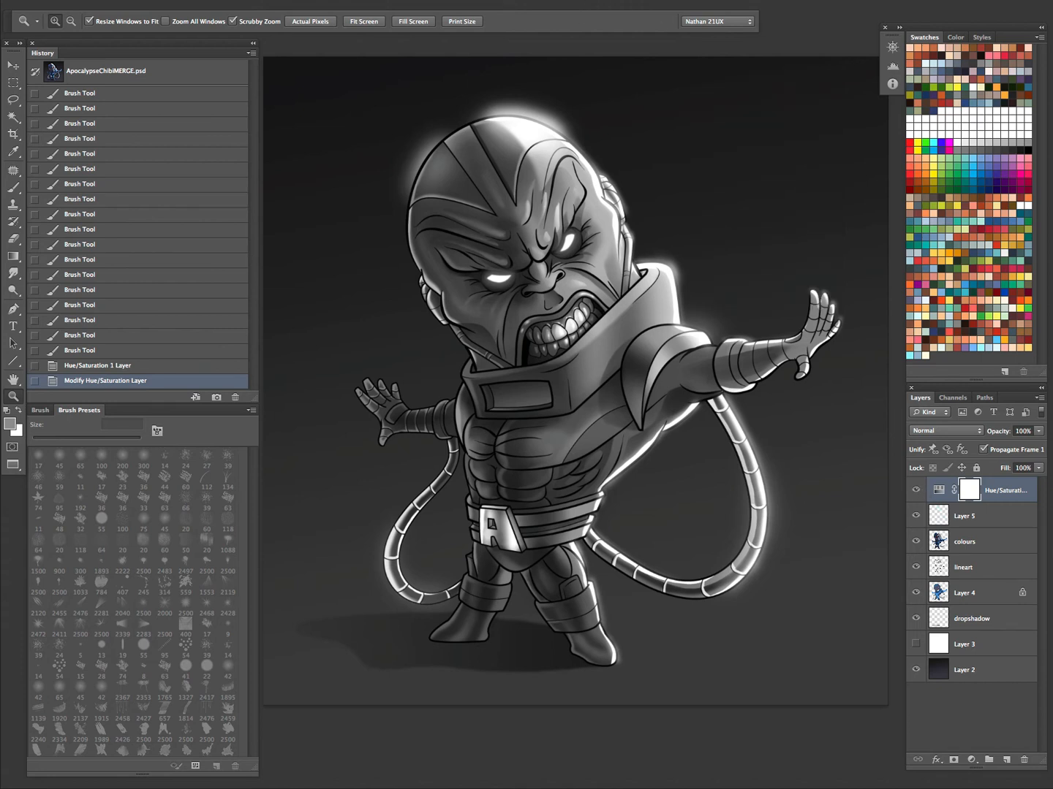
pyautogui.click(976, 668)
pyautogui.click(916, 491)
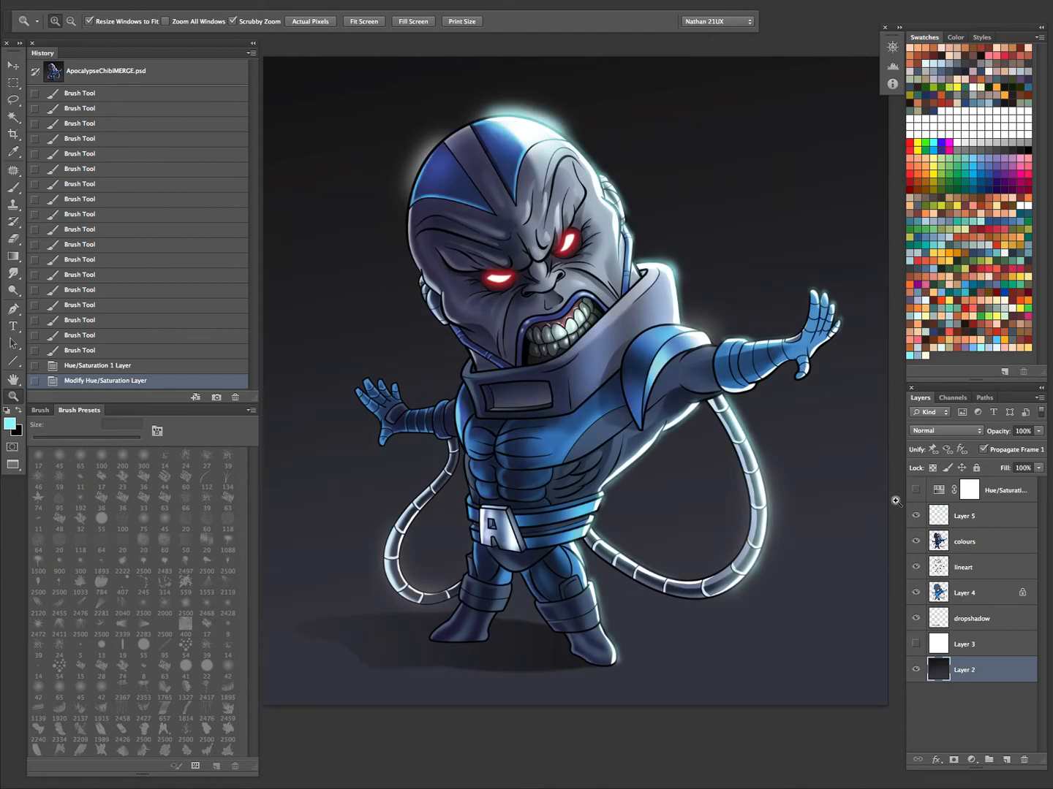
pyautogui.hotkey('ctrl', 'i')
pyautogui.hotkey('ctrl', '-')
pyautogui.hotkey('ctrl', '-')
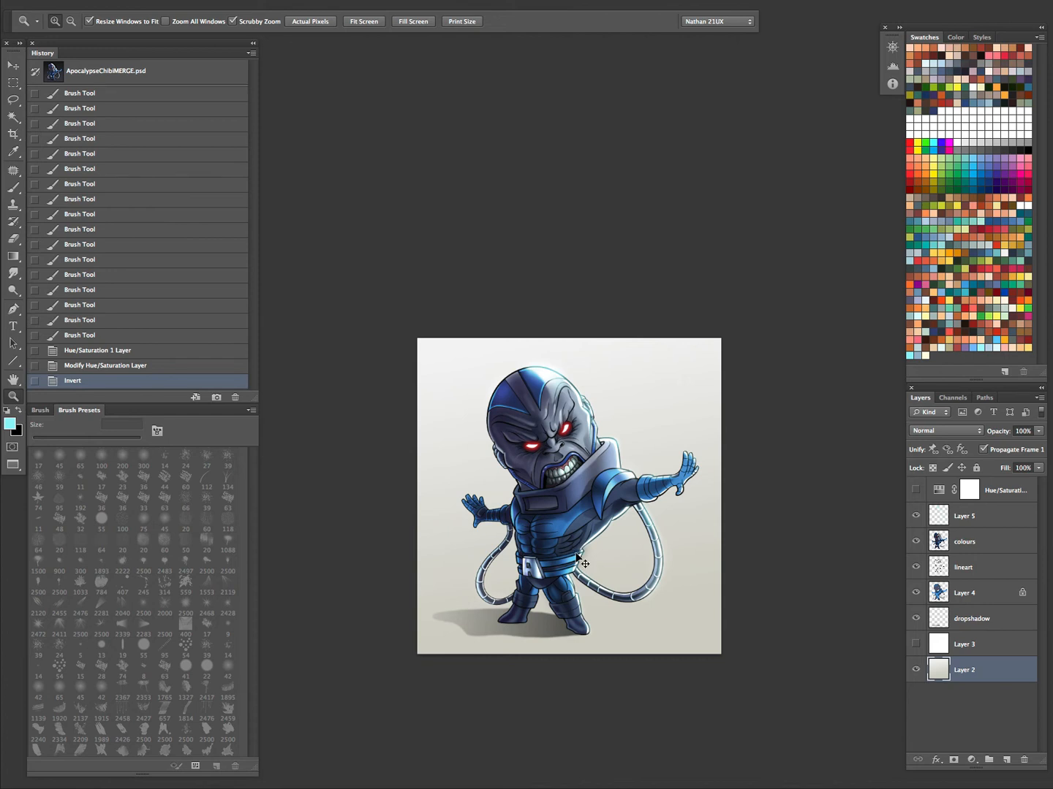
# Show the Hue/Saturation layer and examine the greyscale figure on the light background at thumbnail size.
pyautogui.click(915, 490)
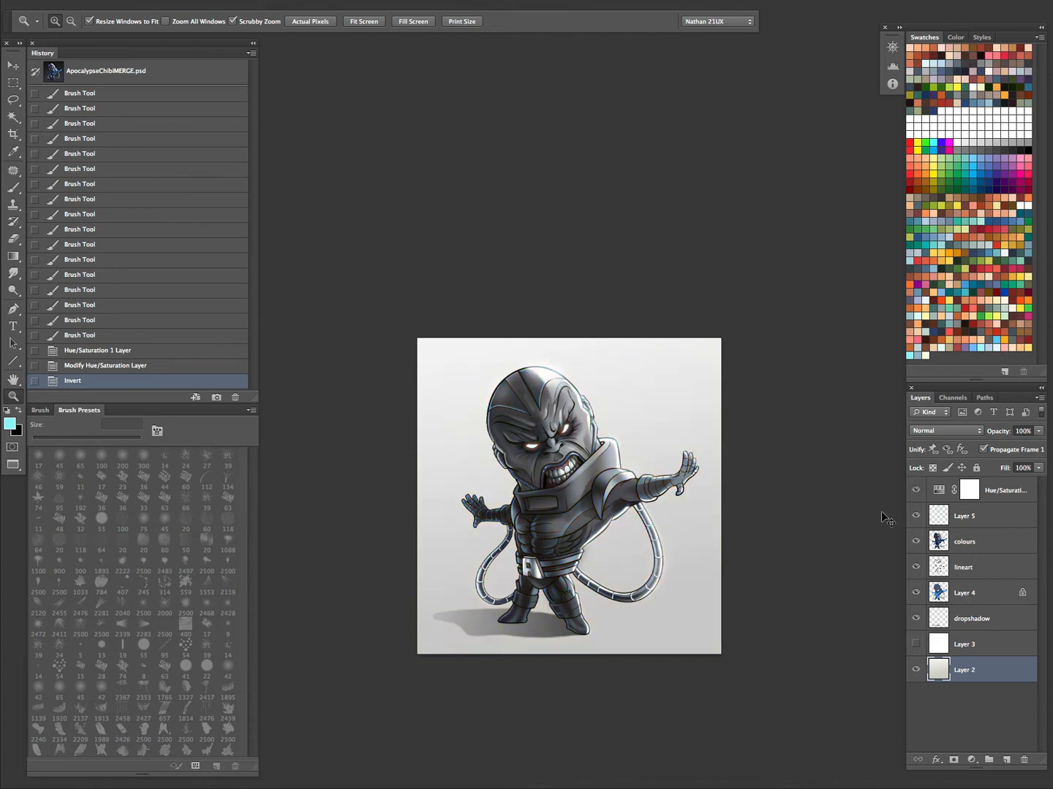
pyautogui.hotkey('ctrl', '-')
pyautogui.hotkey('ctrl', '-')
pyautogui.hotkey('ctrl', '-')
pyautogui.hotkey('ctrl', '-')
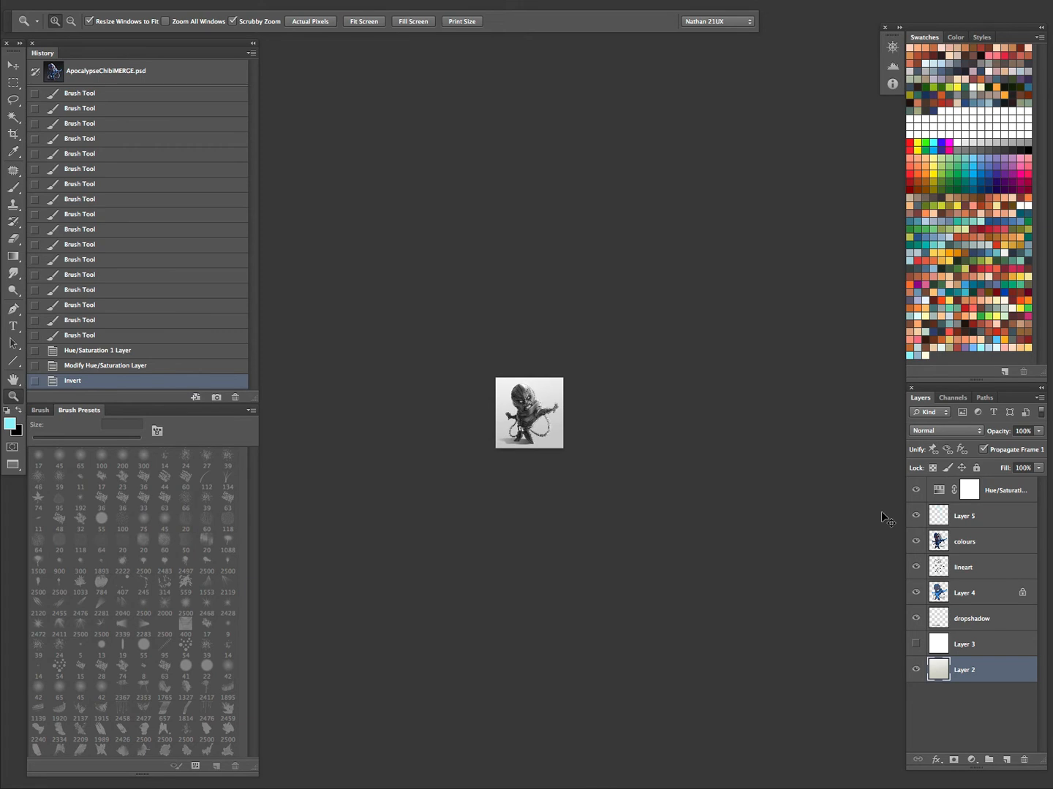
# Hide the Hue/Saturation layer and revert the background inversion through the history.
pyautogui.click(915, 490)
pyautogui.click(109, 367)
pyautogui.moveTo(532, 402); pyautogui.dragTo(641, 349)
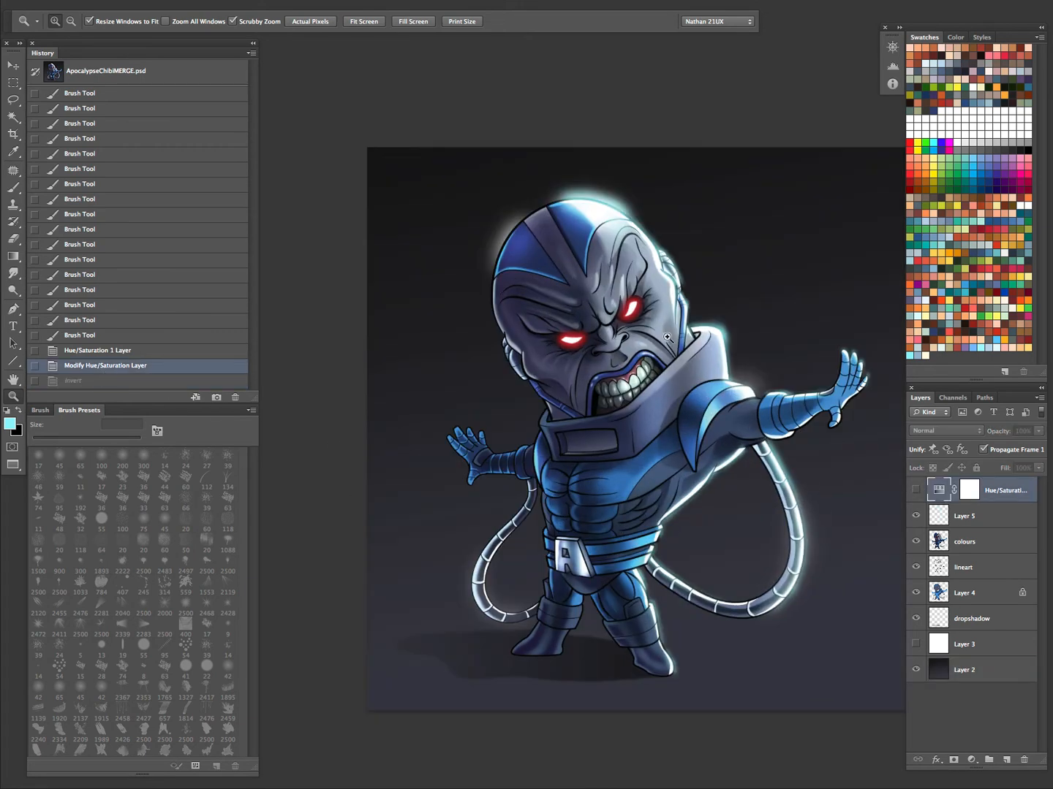
# Compare the figure with and without its ground shadow, and select the dropshadow layer.
pyautogui.click(534, 320)
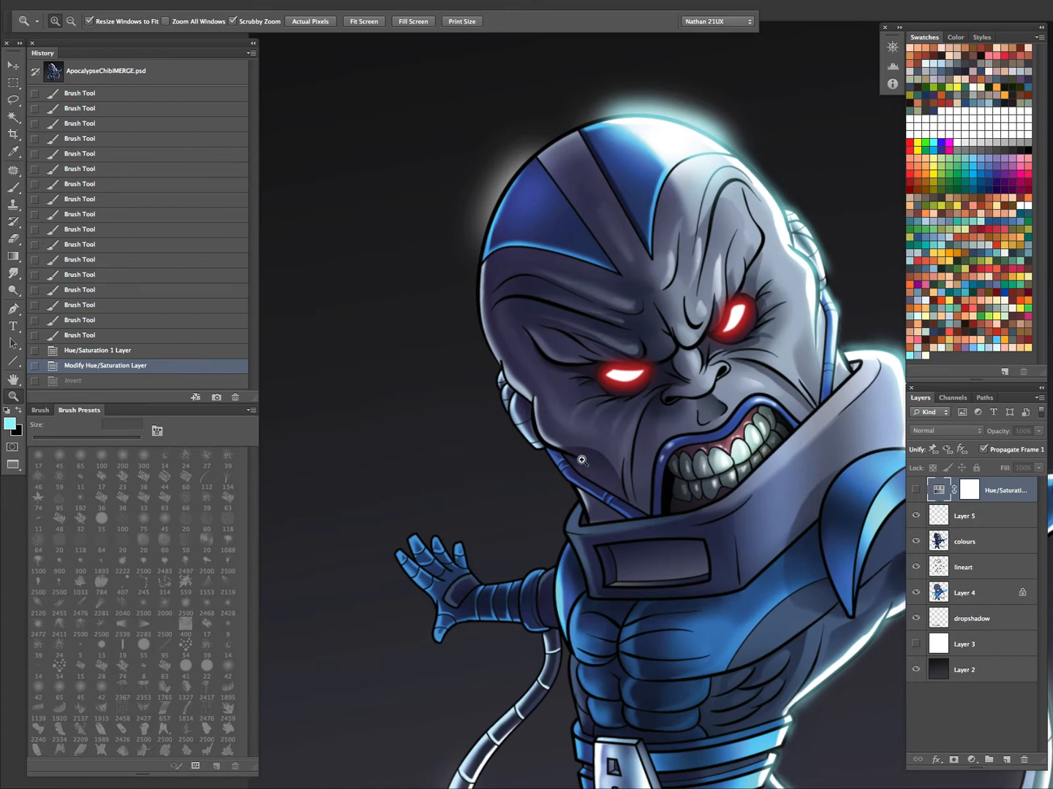
pyautogui.moveTo(646, 571); pyautogui.dragTo(601, 369)
pyautogui.hotkey('ctrl', '0')
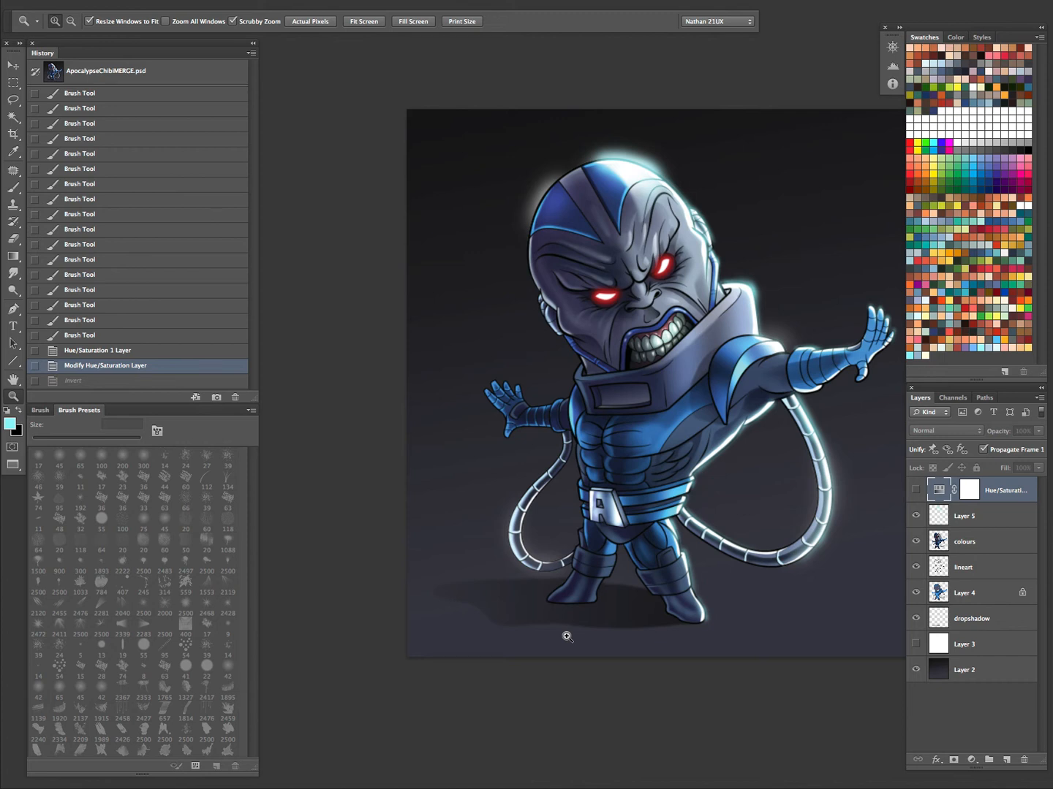
pyautogui.moveTo(811, 587); pyautogui.dragTo(755, 601)
pyautogui.click(915, 619)
pyautogui.click(914, 619)
pyautogui.click(951, 621)
pyautogui.moveTo(619, 604); pyautogui.dragTo(629, 535)
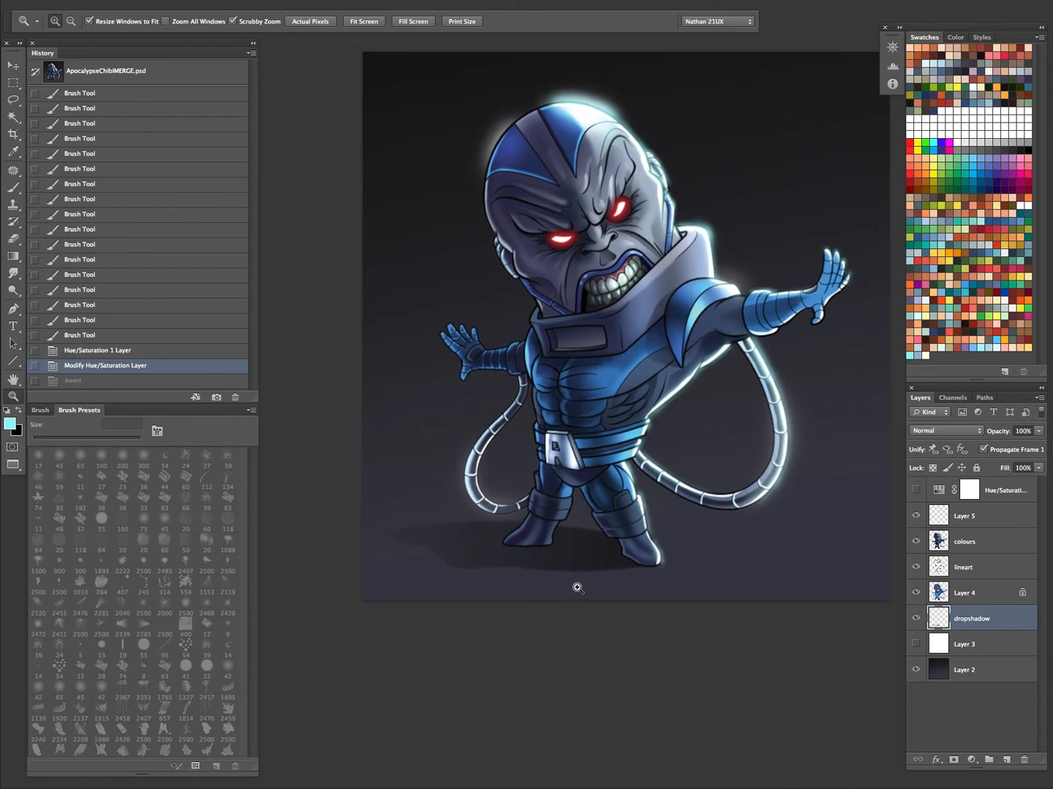
# Try to clear the shadow area between the feet using a lasso selection.
pyautogui.press('l')
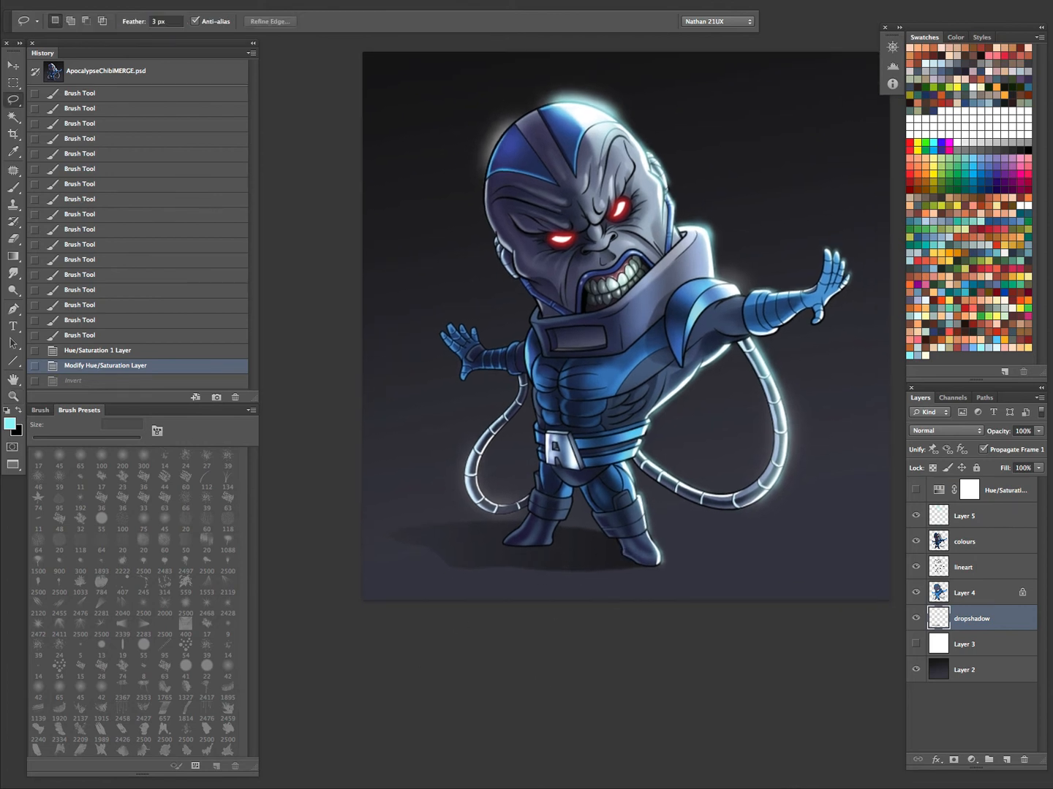
pyautogui.moveTo(633, 543); pyautogui.dragTo(554, 545)
pyautogui.click(706, 529)
pyautogui.moveTo(633, 547)
pyautogui.mouseDown()
pyautogui.moveTo(545, 550)
pyautogui.moveTo(633, 549)
pyautogui.mouseUp()
pyautogui.press('Delete')
pyautogui.hotkey('ctrl', 'd')
pyautogui.hotkey('ctrl', 'z')
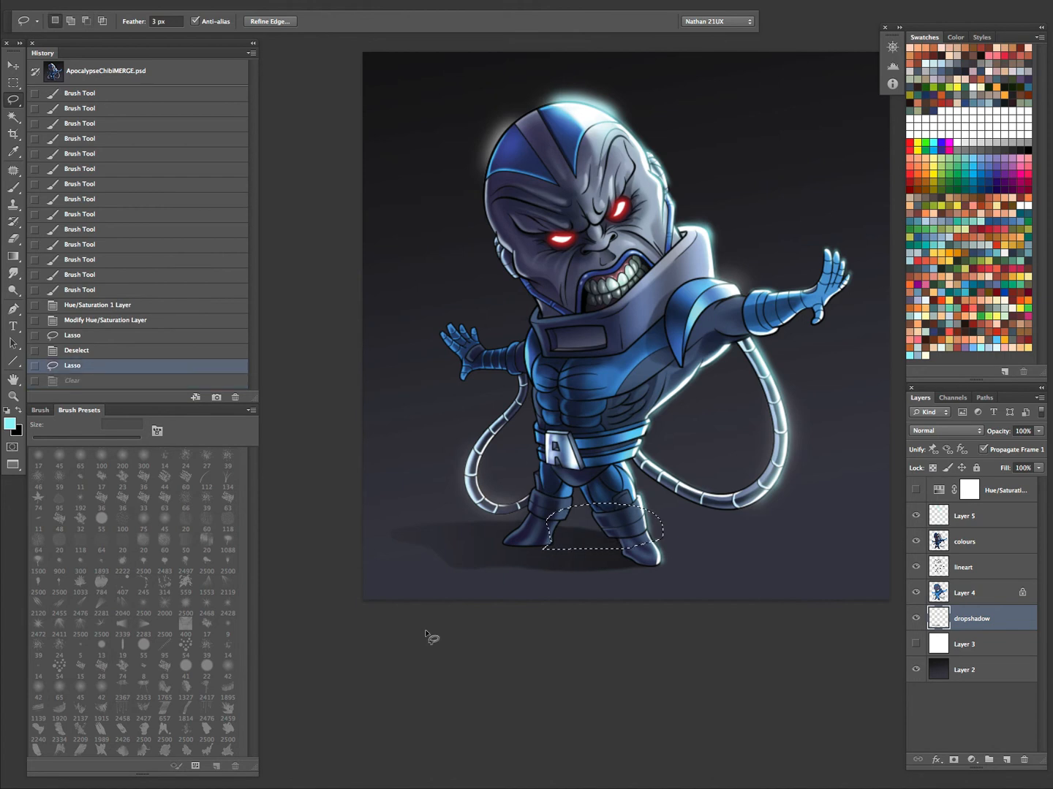
# Set the Lasso feather to 7 px and clear the entire existing shadow from the dropshadow layer.
pyautogui.press('Tab')
pyautogui.press('Tab')
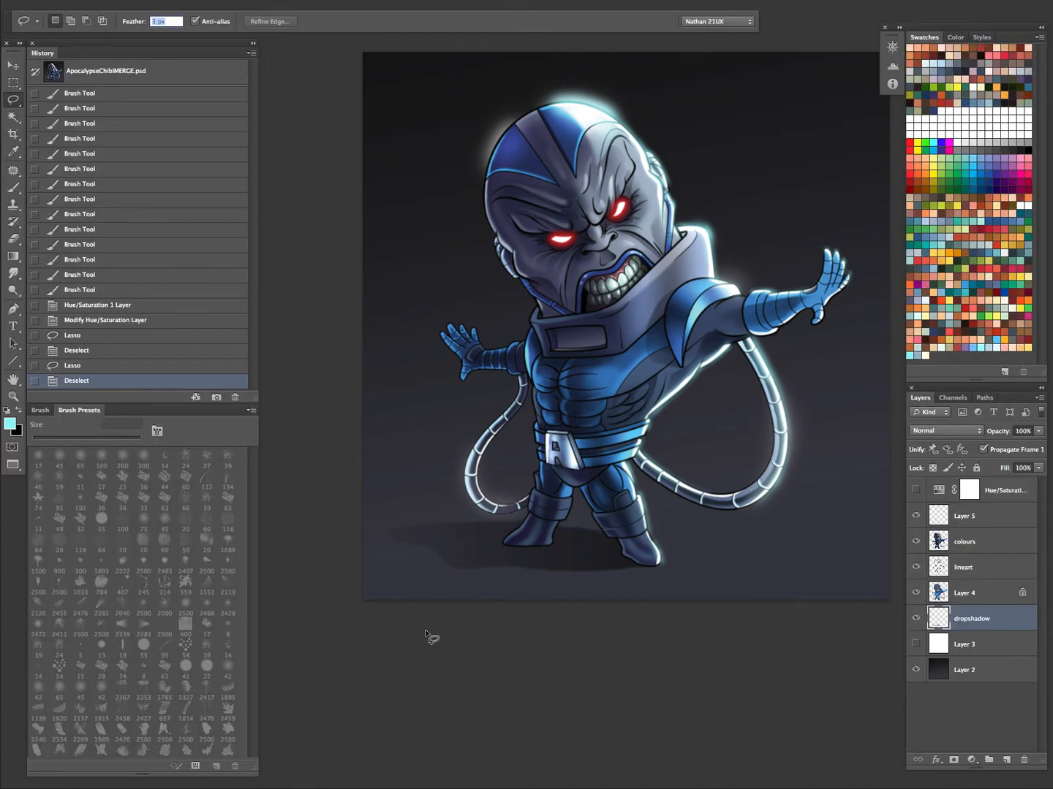
pyautogui.write('7')
pyautogui.press('Return')
pyautogui.click(625, 547)
pyautogui.click(634, 261)
pyautogui.hotkey('ctrl', 'a')
pyautogui.press('Delete')
pyautogui.hotkey('ctrl', 'd')
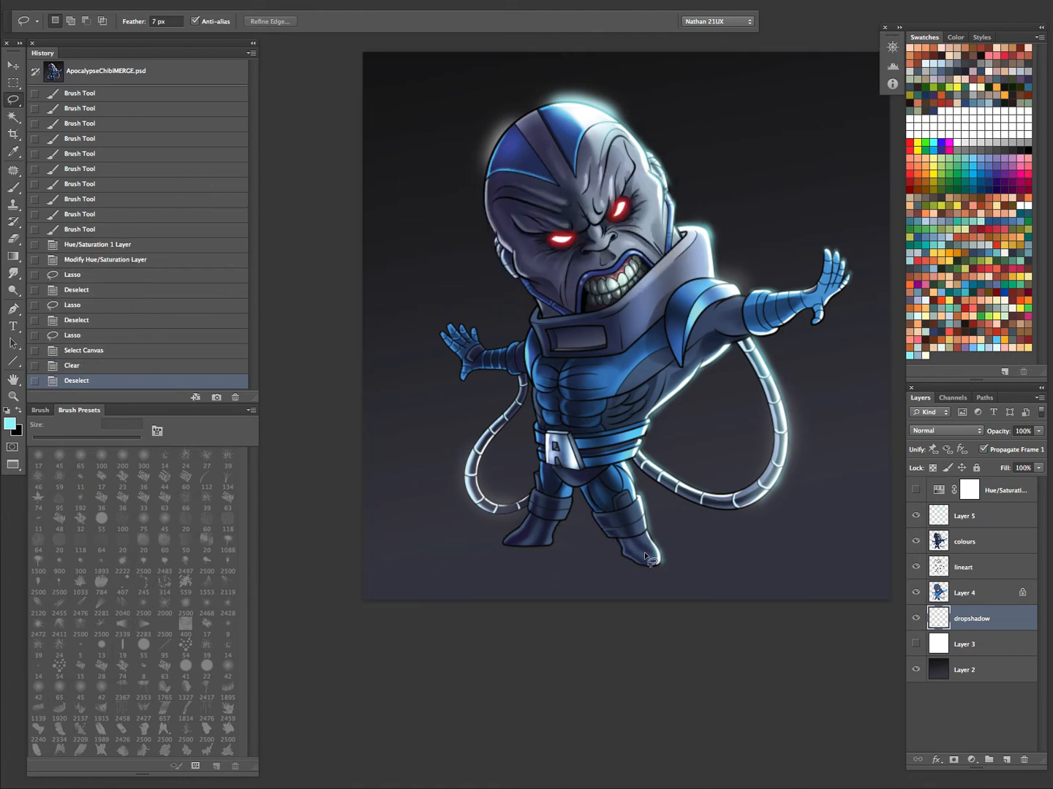
# Lasso a low, wide ground shadow stretching away from both feet and fill it with a black-to-transparent gradient.
pyautogui.moveTo(604, 561)
pyautogui.mouseDown()
pyautogui.moveTo(543, 564)
pyautogui.moveTo(552, 545)
pyautogui.moveTo(507, 540)
pyautogui.moveTo(402, 557)
pyautogui.moveTo(648, 569)
pyautogui.moveTo(489, 583)
pyautogui.moveTo(408, 560)
pyautogui.moveTo(412, 549)
pyautogui.moveTo(365, 578)
pyautogui.moveTo(582, 582)
pyautogui.moveTo(566, 590)
pyautogui.moveTo(664, 563)
pyautogui.mouseUp()
pyautogui.press('d')
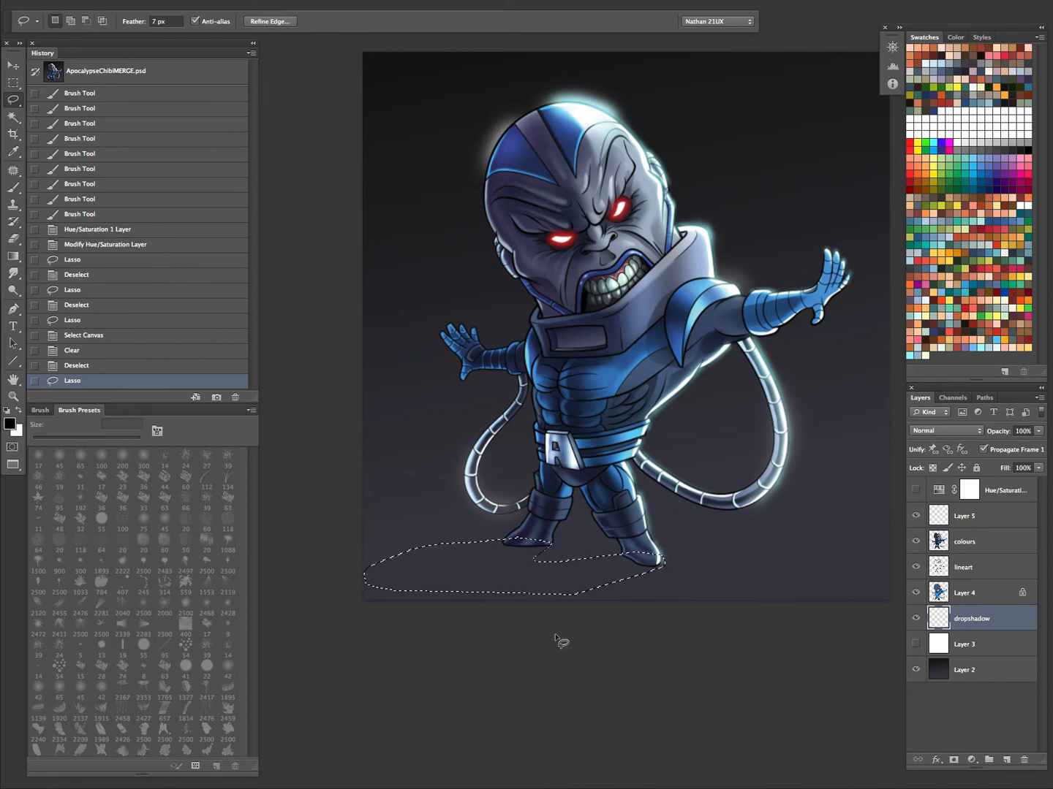
pyautogui.press('g')
pyautogui.moveTo(790, 584); pyautogui.dragTo(430, 521)
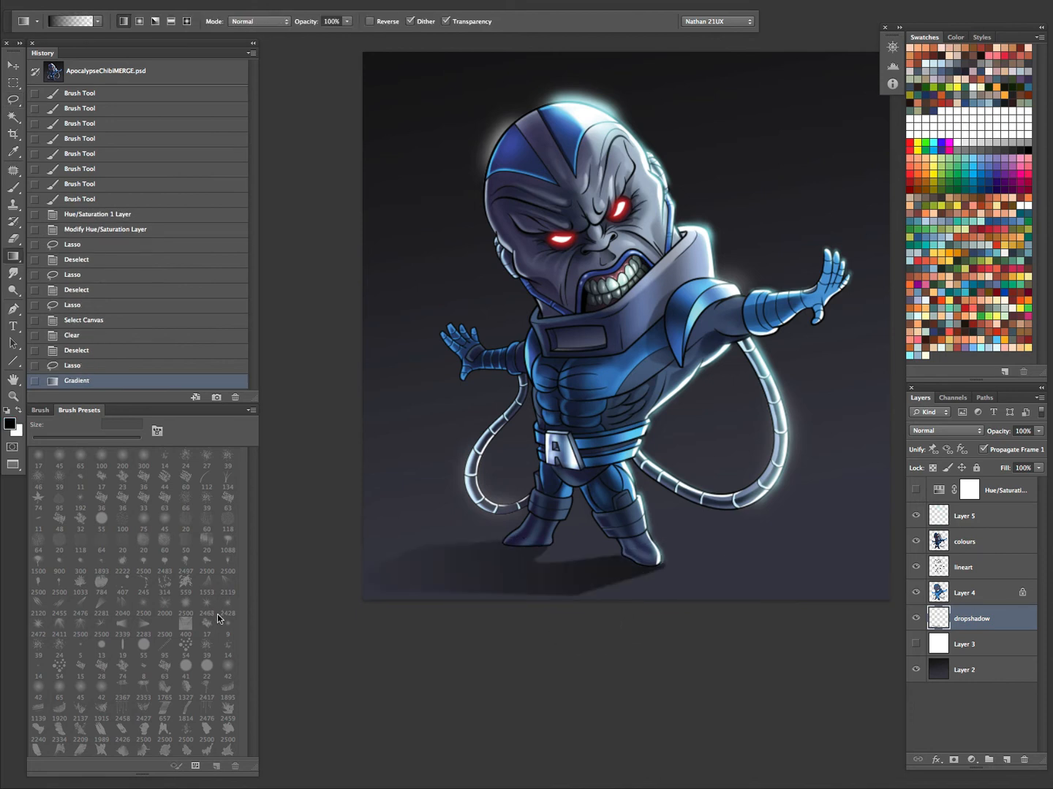
pyautogui.moveTo(637, 613); pyautogui.dragTo(603, 647)
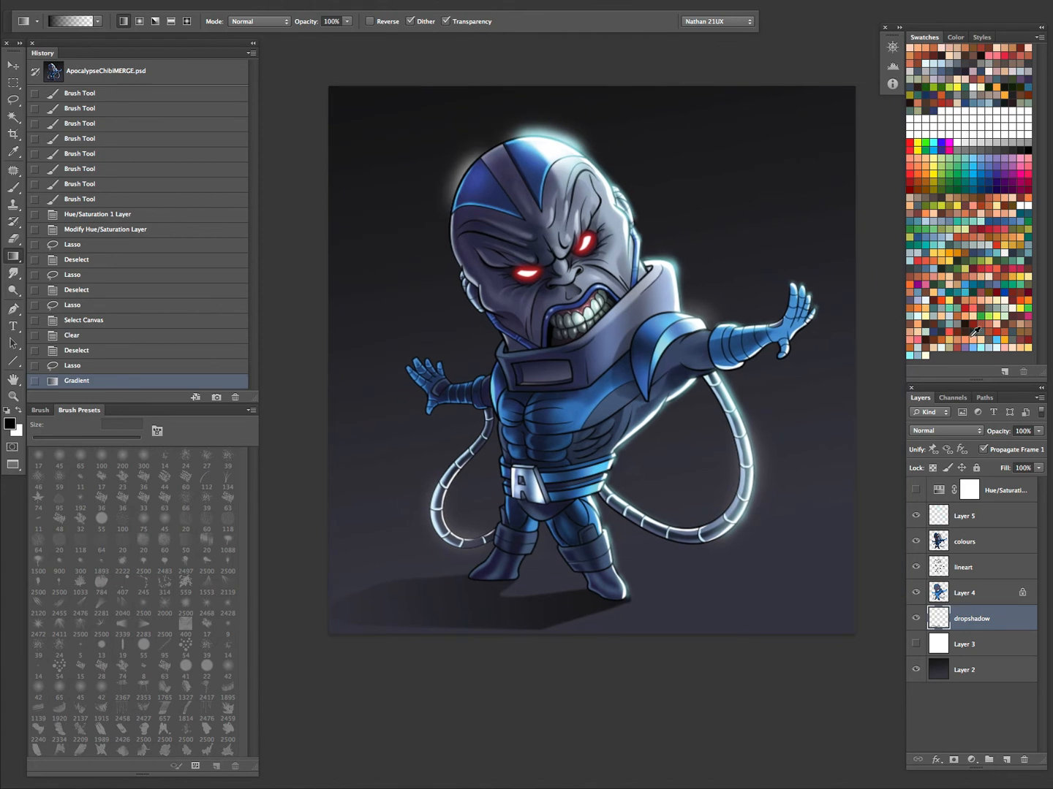
# Deselect the shadow and draw a red arrow beside the head to mark the light direction.
pyautogui.click(983, 267)
pyautogui.hotkey('ctrl', 'd')
pyautogui.press('b')
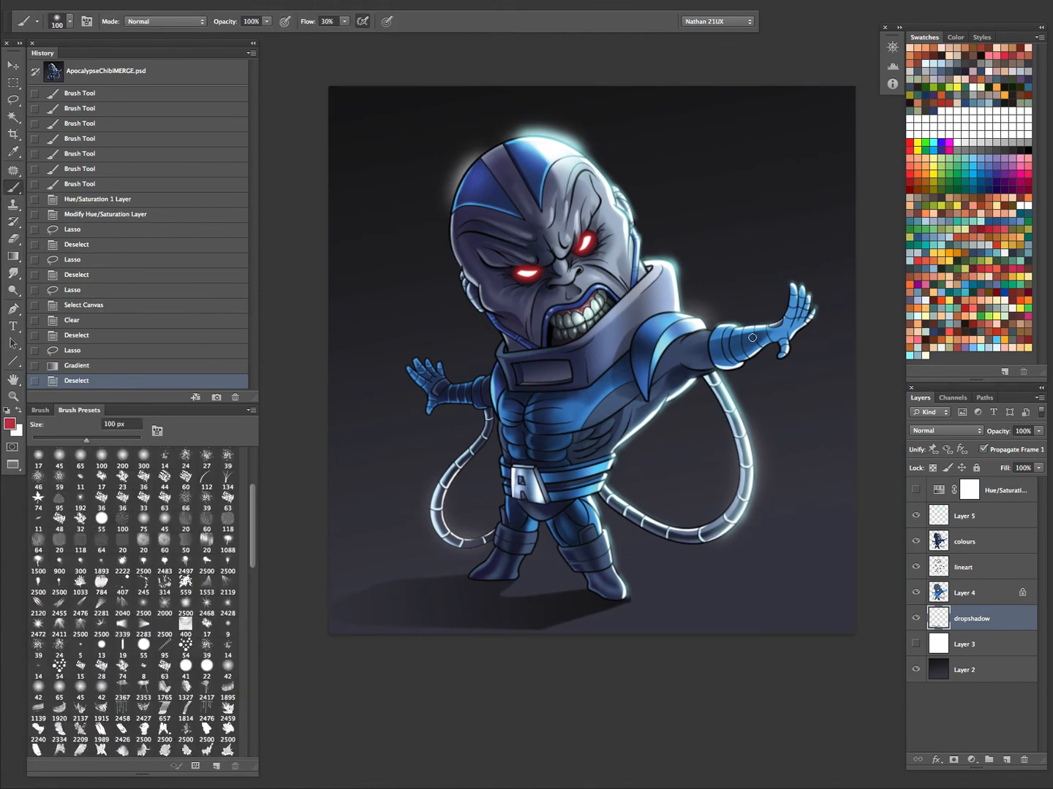
pyautogui.moveTo(797, 127); pyautogui.dragTo(717, 226)
pyautogui.moveTo(730, 179); pyautogui.dragTo(767, 194)
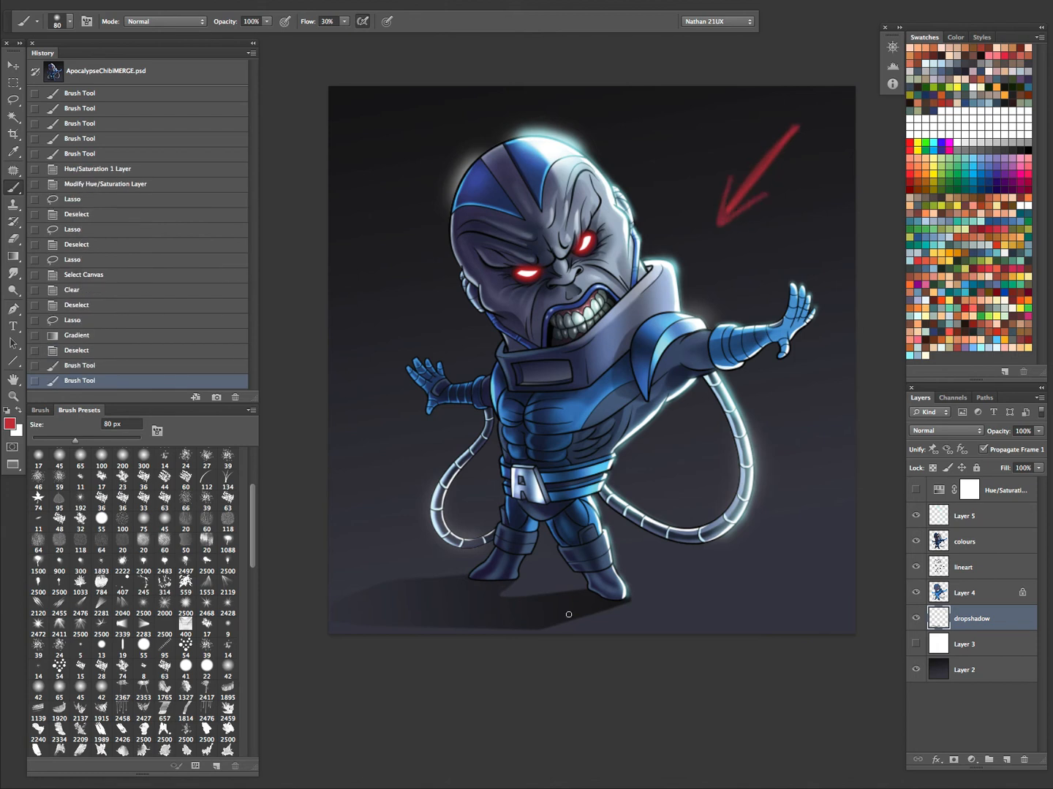
pyautogui.moveTo(552, 637); pyautogui.dragTo(600, 580)
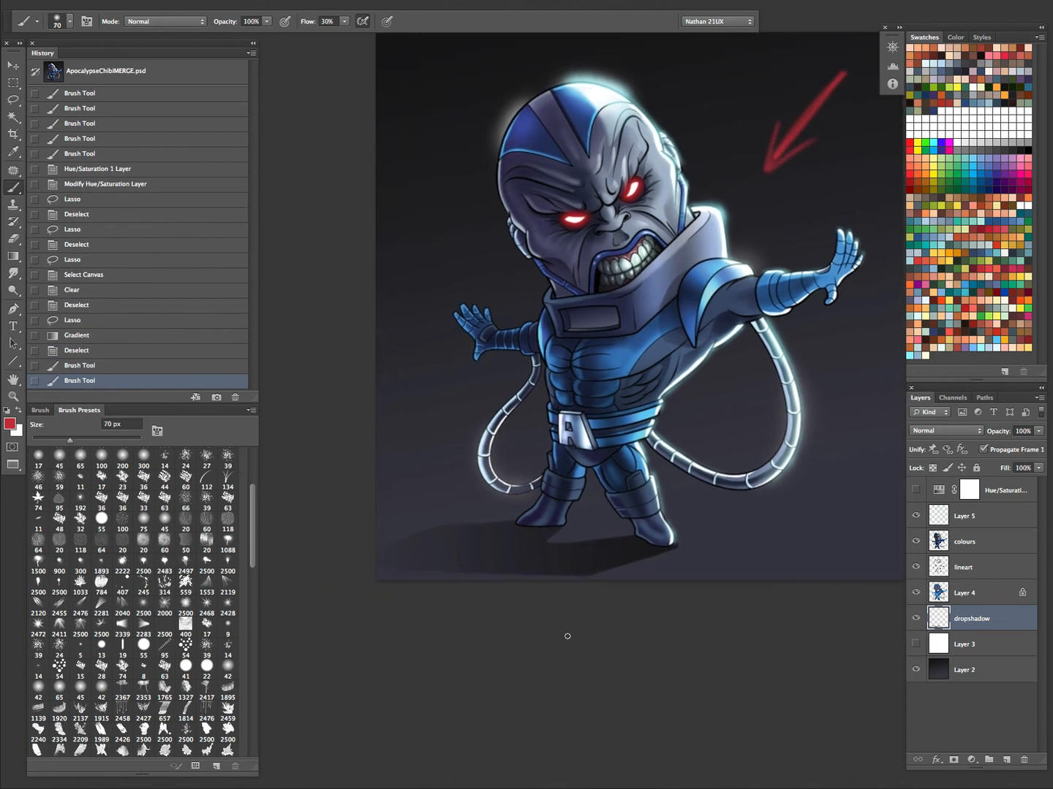
# Clear the dropshadow layer and lasso a new, steeper shadow outline running from both feet past the canvas edge.
pyautogui.press('l')
pyautogui.moveTo(676, 544)
pyautogui.mouseDown()
pyautogui.moveTo(614, 576)
pyautogui.moveTo(332, 600)
pyautogui.moveTo(529, 521)
pyautogui.moveTo(557, 563)
pyautogui.moveTo(674, 544)
pyautogui.mouseUp()
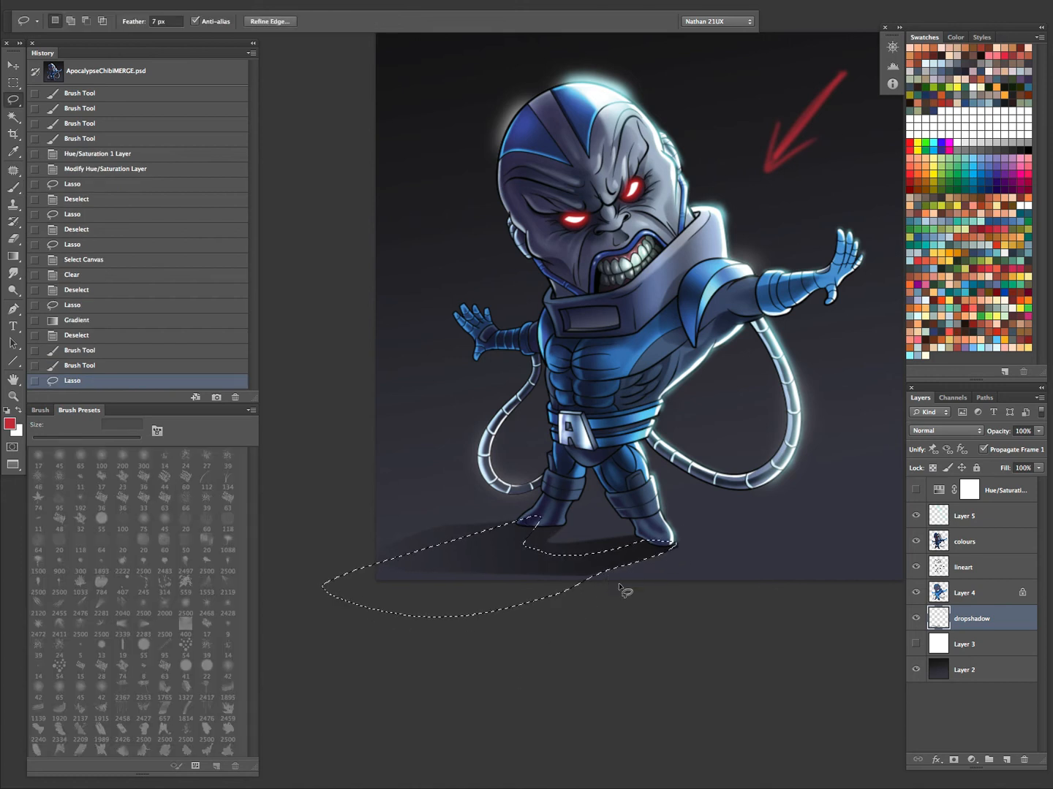
pyautogui.hotkey('ctrl', 'a')
pyautogui.moveTo(643, 532)
pyautogui.mouseDown()
pyautogui.moveTo(608, 554)
pyautogui.moveTo(547, 561)
pyautogui.moveTo(563, 524)
pyautogui.moveTo(522, 522)
pyautogui.moveTo(352, 622)
pyautogui.moveTo(640, 569)
pyautogui.moveTo(674, 544)
pyautogui.moveTo(614, 568)
pyautogui.moveTo(579, 615)
pyautogui.moveTo(582, 672)
pyautogui.mouseUp()
pyautogui.press('alt')
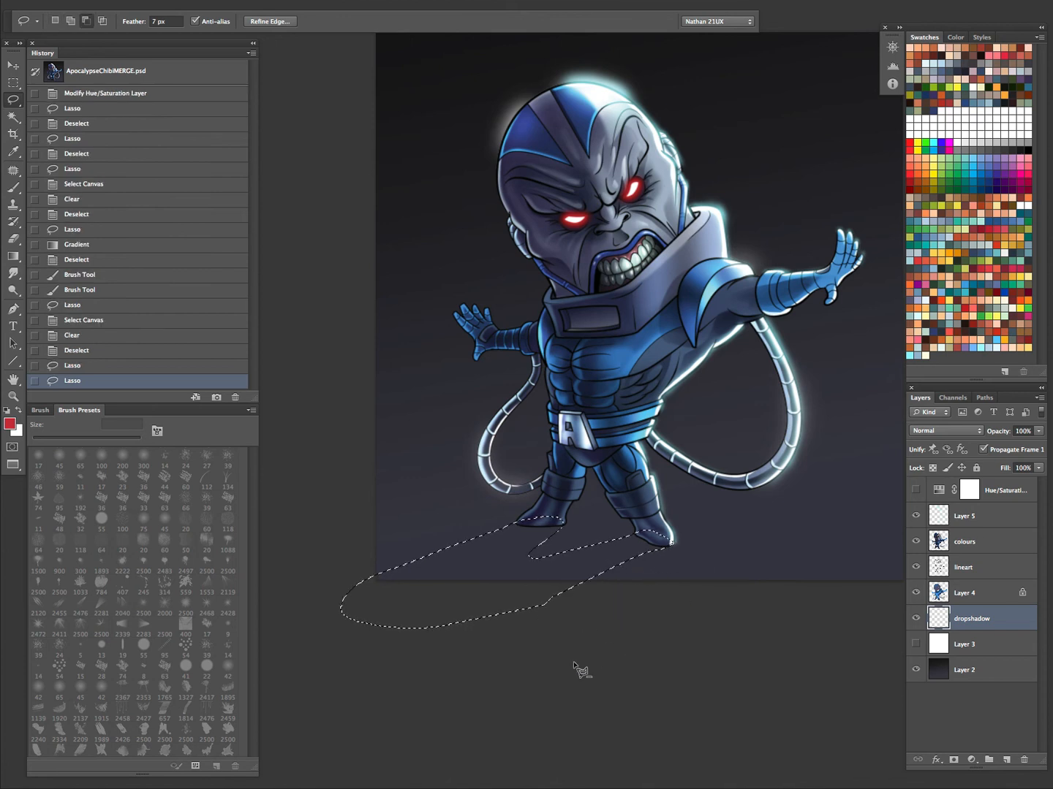
# Fill the new shadow outline with a black-to-transparent gradient fading away from the feet, and deselect it.
pyautogui.press('d')
pyautogui.press('g')
pyautogui.moveTo(717, 428); pyautogui.dragTo(432, 661)
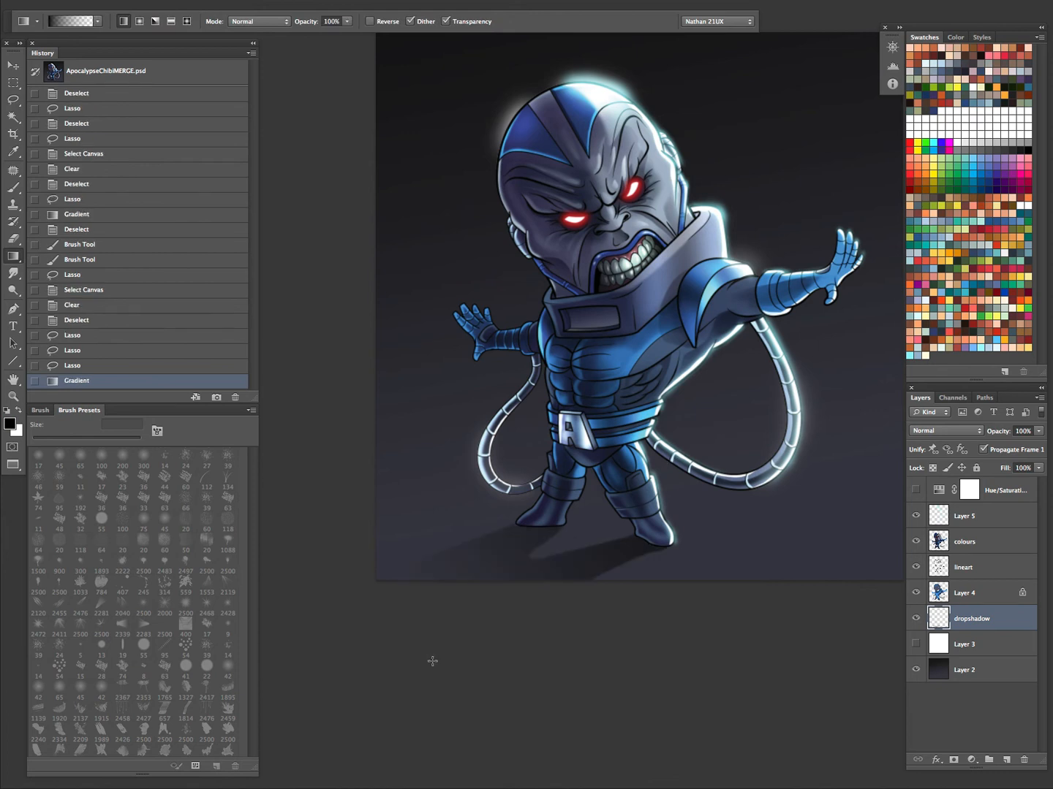
pyautogui.hotkey('ctrl', 'z')
pyautogui.hotkey('ctrl', 'z')
pyautogui.hotkey('ctrl', 'z')
pyautogui.hotkey('ctrl', 'z')
pyautogui.press('z')
pyautogui.moveTo(693, 529); pyautogui.dragTo(619, 593)
pyautogui.hotkey('ctrl', 'd')
# Compare the figure with and without the Layer 5 glow and the colours layer, and inspect the full illustration.
pyautogui.click(916, 514)
pyautogui.click(917, 516)
pyautogui.click(962, 523)
pyautogui.click(915, 542)
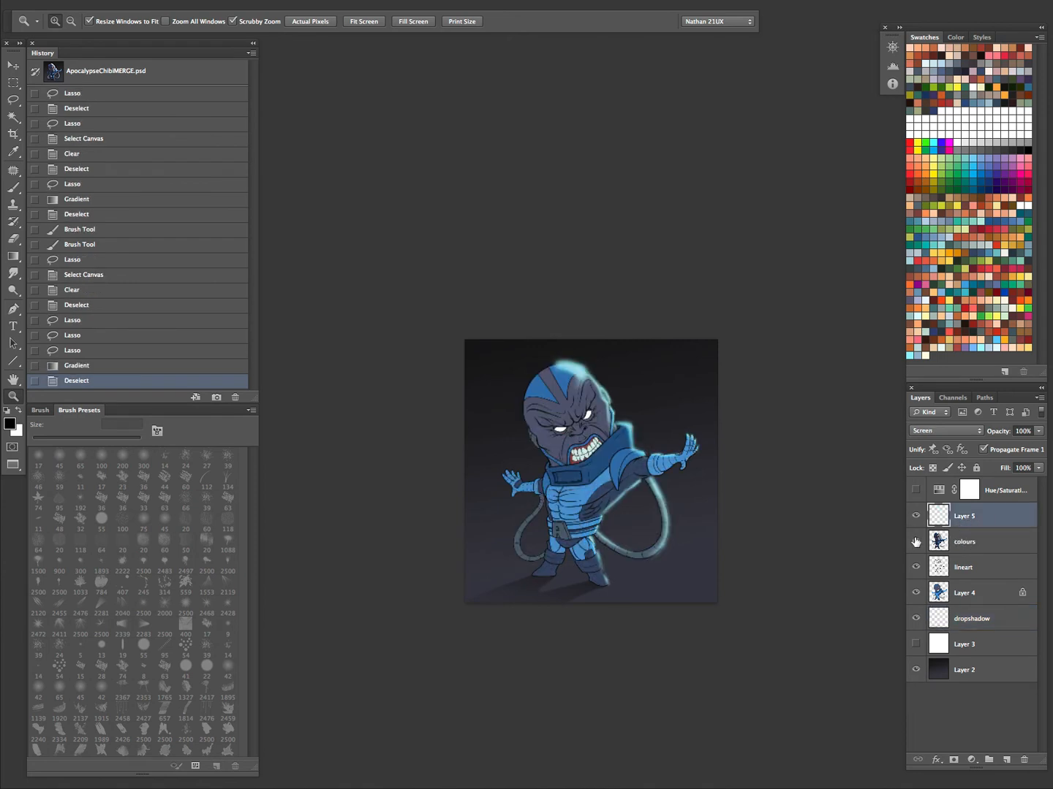
pyautogui.click(915, 542)
pyautogui.click(963, 542)
pyautogui.moveTo(527, 435); pyautogui.dragTo(620, 344)
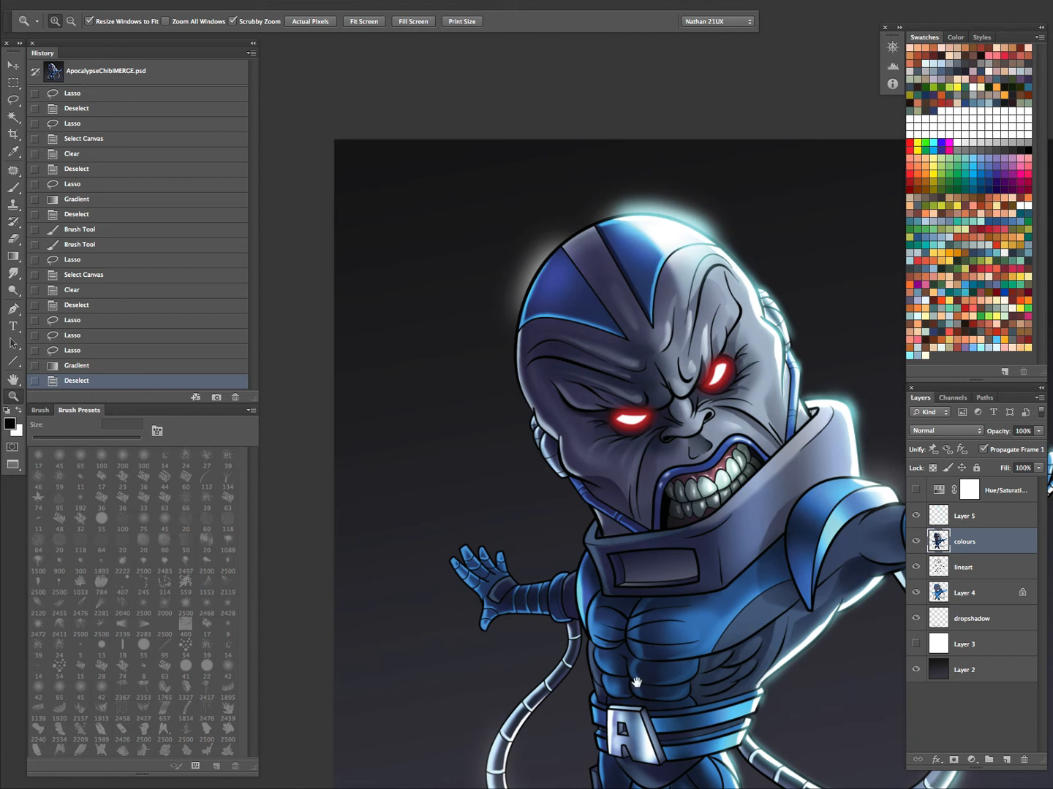
pyautogui.moveTo(637, 681); pyautogui.dragTo(548, 541)
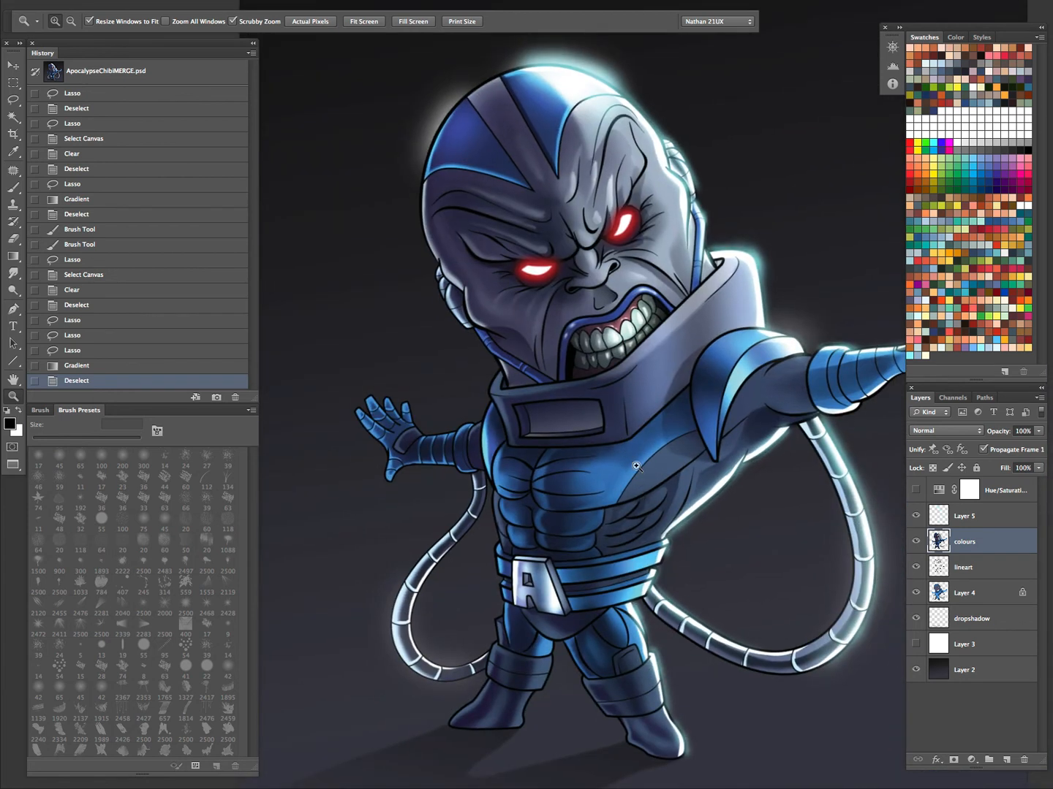
pyautogui.keyDown('alt'); pyautogui.click(657, 417); pyautogui.keyUp('alt')
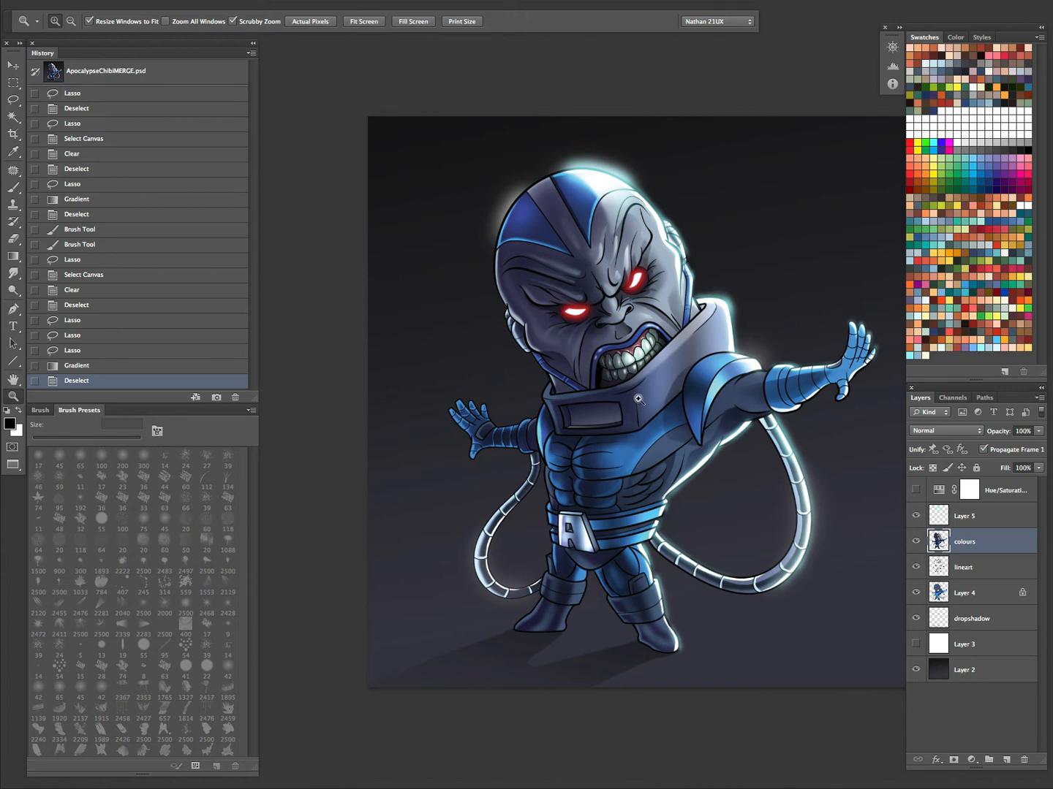
# Add a layer above Layer 5 and paint a yellow 60 px guide line down the figure and along the raised arm.
pyautogui.click(979, 517)
pyautogui.hotkey('ctrl', 'shift', 'n')
pyautogui.press('Return')
pyautogui.press('b')
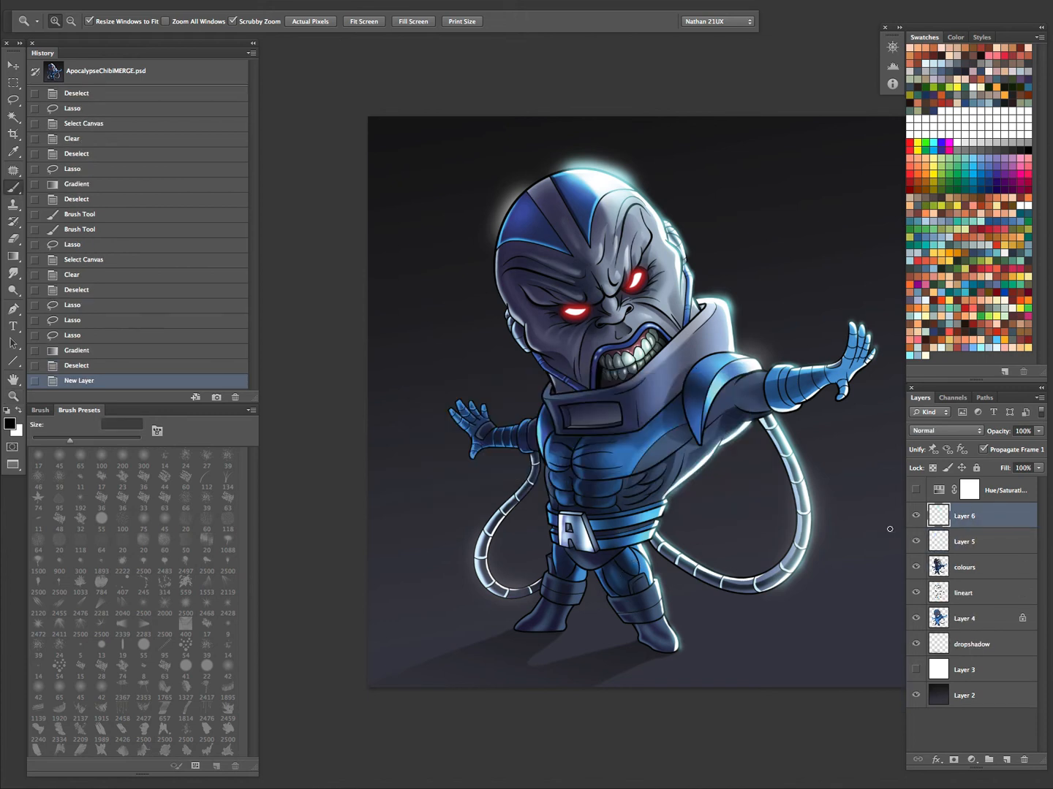
pyautogui.click(963, 205)
pyautogui.press('[')
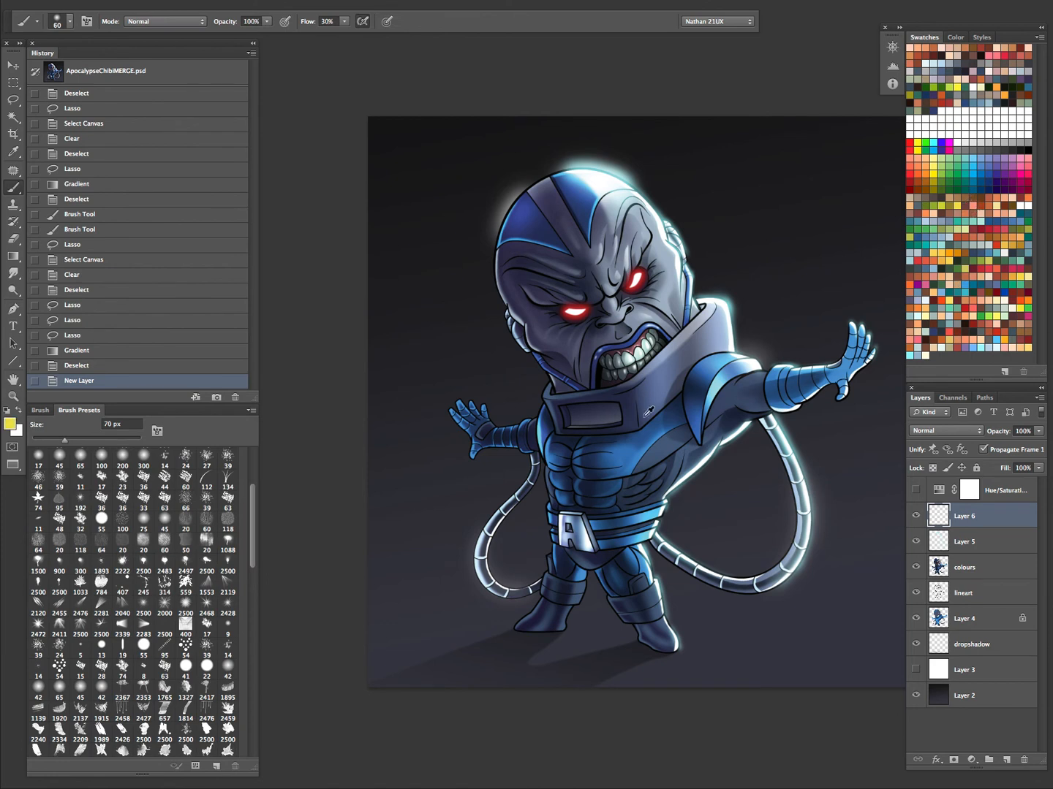
pyautogui.moveTo(541, 176)
pyautogui.mouseDown()
pyautogui.moveTo(613, 325)
pyautogui.moveTo(599, 334)
pyautogui.moveTo(607, 383)
pyautogui.moveTo(634, 392)
pyautogui.moveTo(641, 438)
pyautogui.moveTo(640, 427)
pyautogui.moveTo(615, 463)
pyautogui.moveTo(614, 527)
pyautogui.moveTo(634, 587)
pyautogui.moveTo(663, 646)
pyautogui.mouseUp()
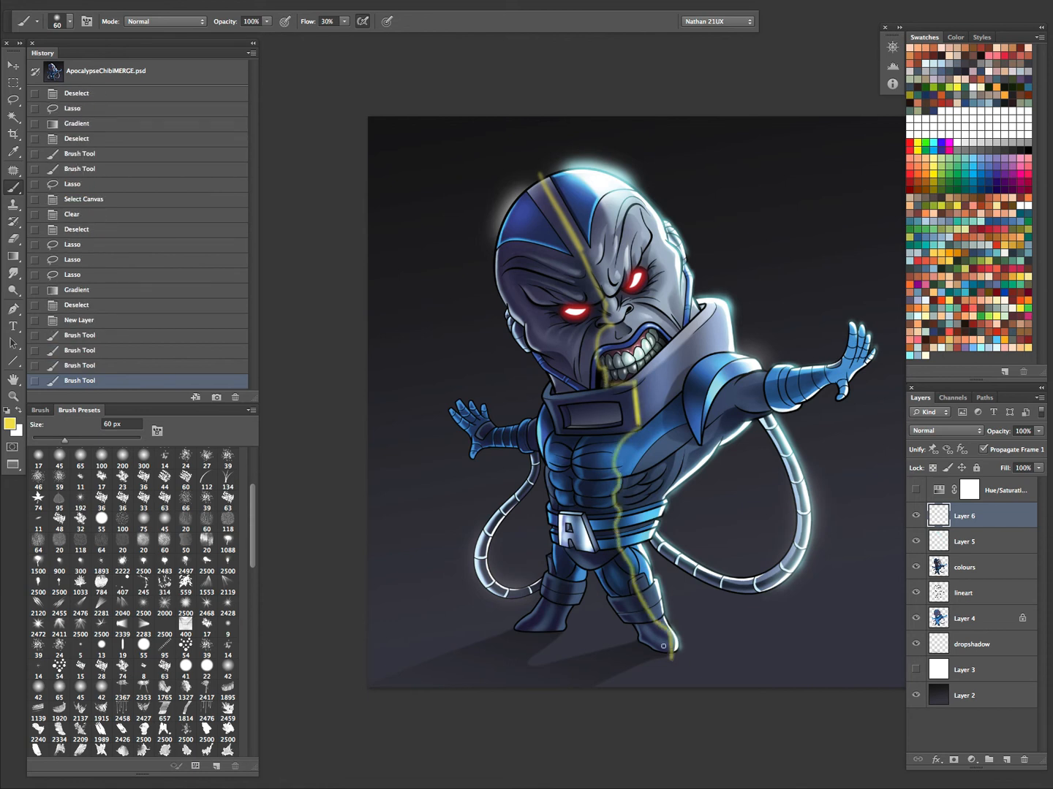
pyautogui.moveTo(691, 371)
pyautogui.mouseDown()
pyautogui.moveTo(741, 382)
pyautogui.moveTo(853, 365)
pyautogui.mouseUp()
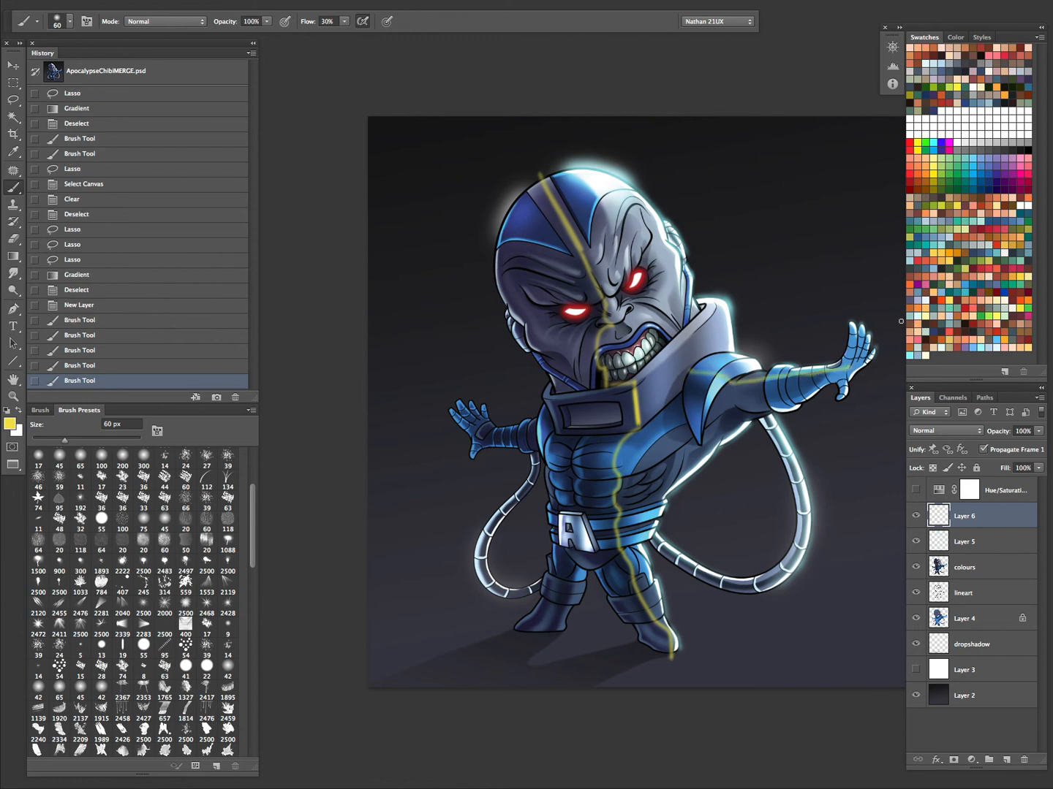
# Compare the figure with and without the yellow guide lines, and delete their layer.
pyautogui.click(917, 516)
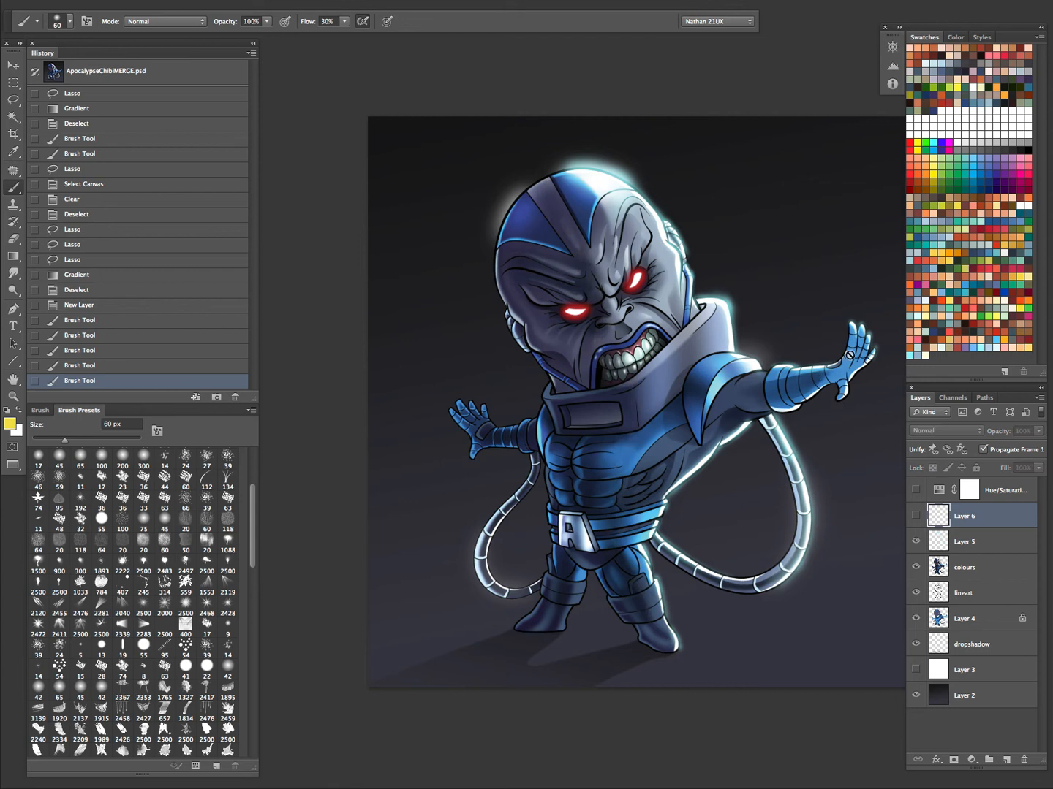
pyautogui.click(915, 517)
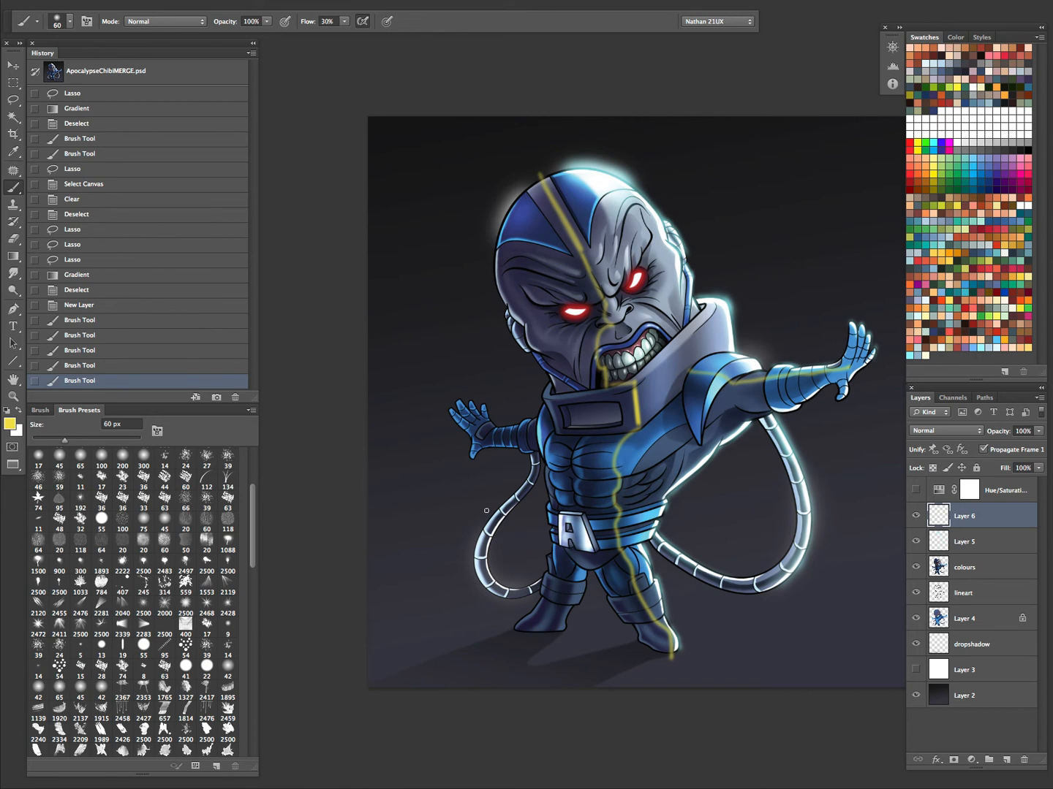
pyautogui.click(916, 516)
pyautogui.moveTo(936, 519); pyautogui.dragTo(1023, 760)
# Inspect the figure up close and check its values by toggling the Hue/Saturation layer.
pyautogui.click(589, 592)
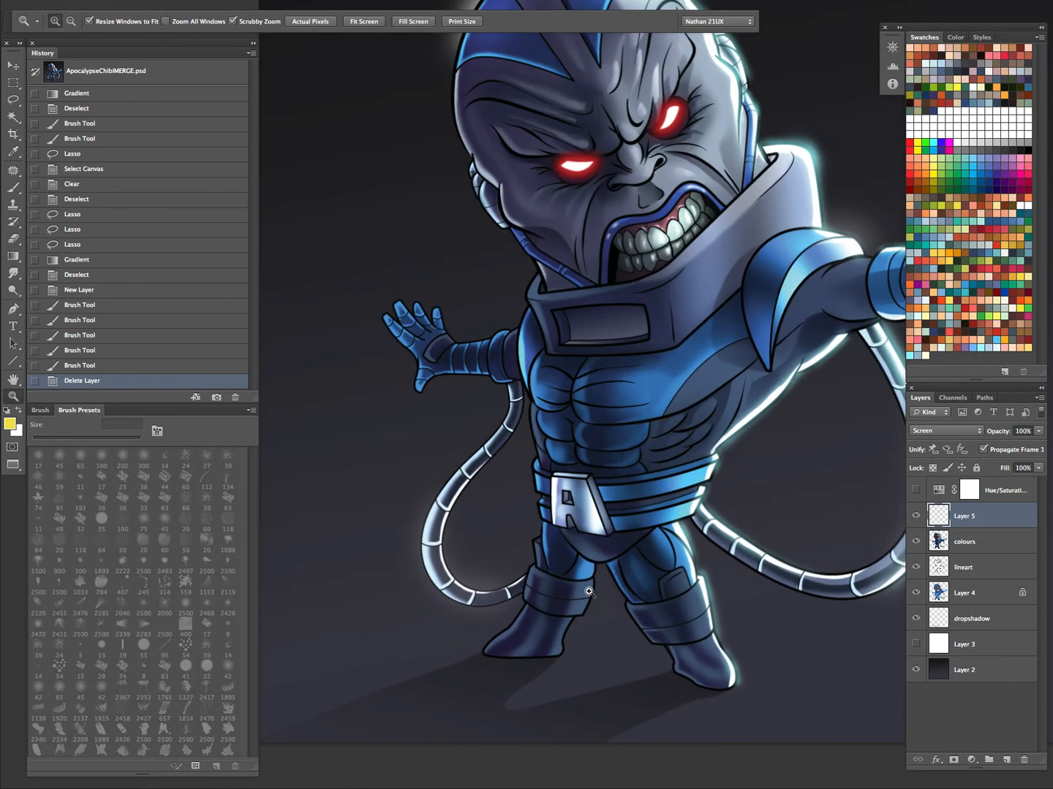
pyautogui.press('Tab')
pyautogui.press('Tab')
pyautogui.click(917, 490)
pyautogui.click(917, 490)
# Add a new layer above Layer 5 and draw a yellow light-direction arrow below the raised hand.
pyautogui.press('b')
pyautogui.hotkey('ctrl', 'shift', 'n')
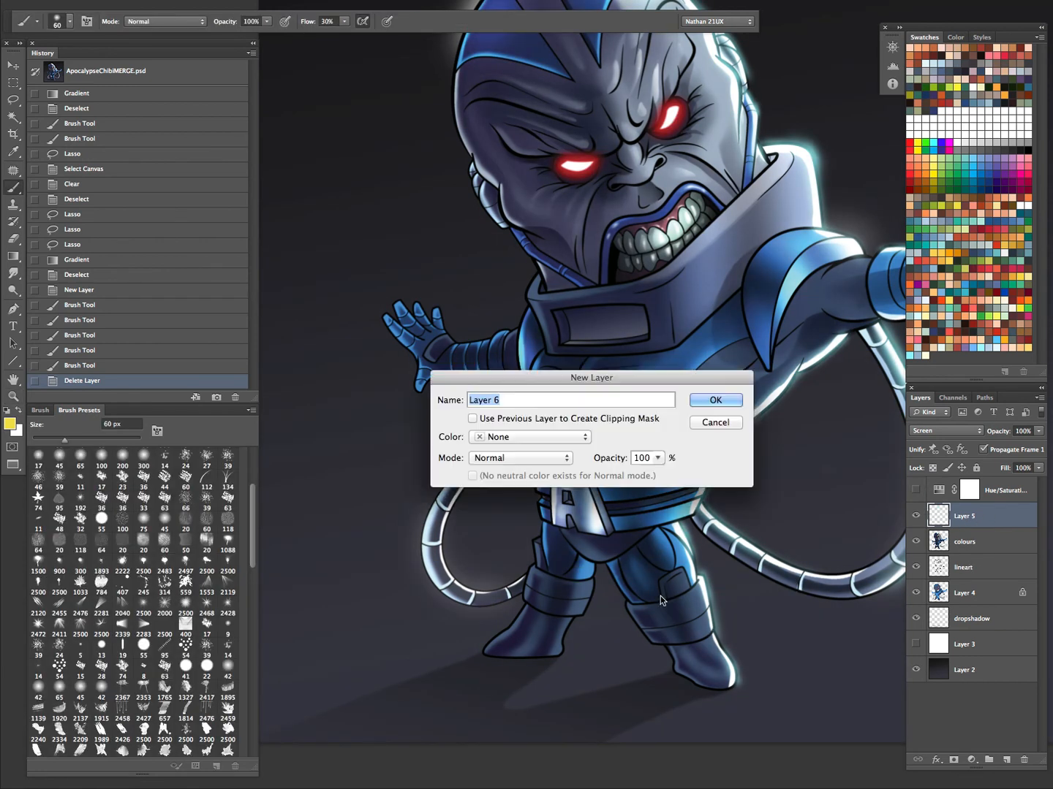
pyautogui.press('Return')
pyautogui.press('Tab')
pyautogui.hotkey('ctrl', '0')
pyautogui.moveTo(872, 324)
pyautogui.mouseDown()
pyautogui.moveTo(765, 405)
pyautogui.moveTo(848, 374)
pyautogui.mouseUp()
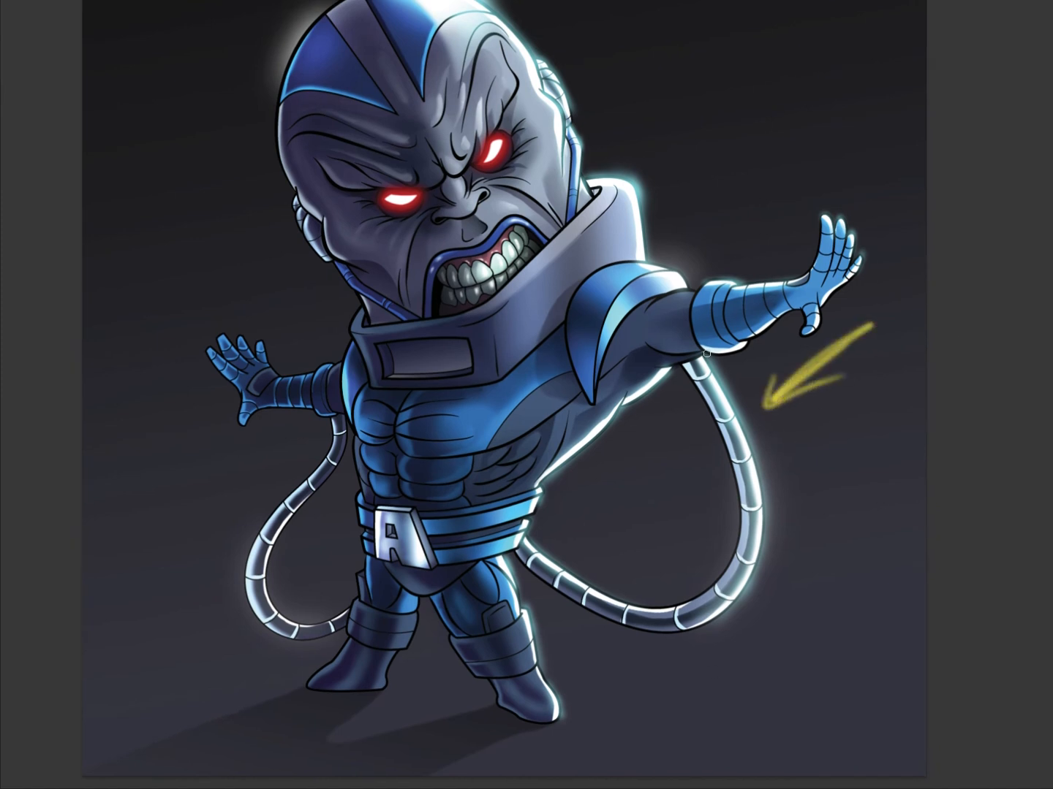
# Sample the white highlight of the cable behind the smaller arm and paint rim highlights along its upper part.
pyautogui.moveTo(409, 536); pyautogui.dragTo(510, 535)
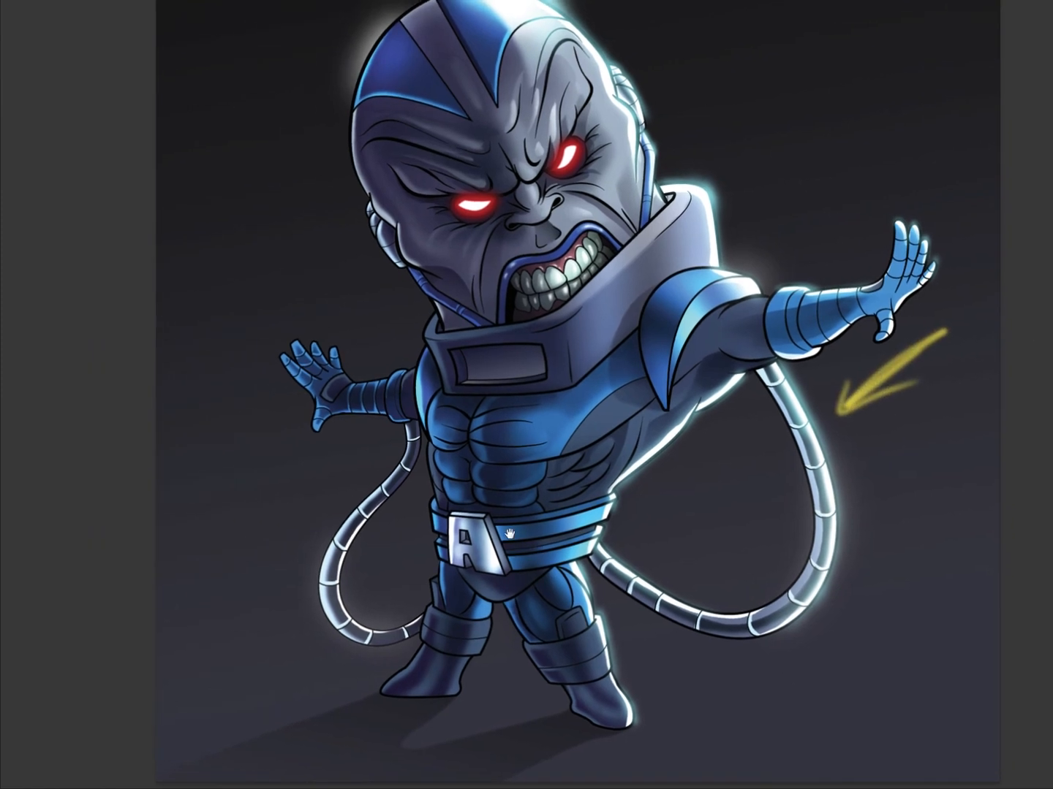
pyautogui.keyDown('alt'); pyautogui.click(340, 596); pyautogui.keyUp('alt')
pyautogui.press('Tab')
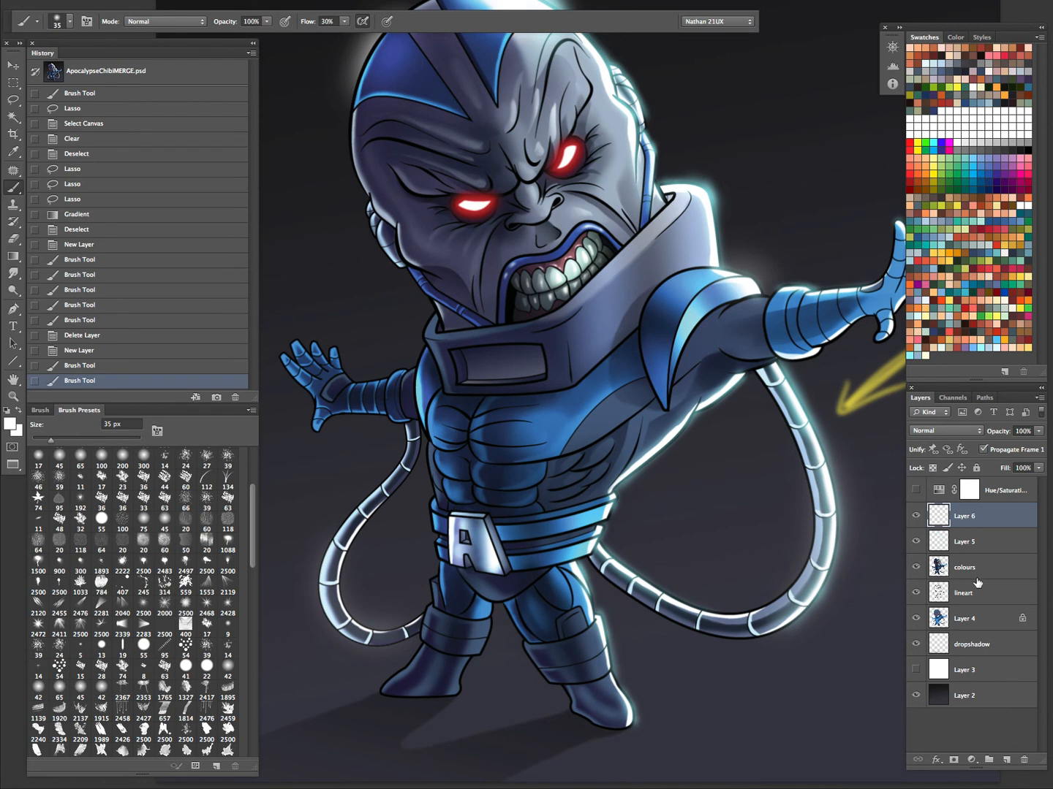
pyautogui.press('Tab')
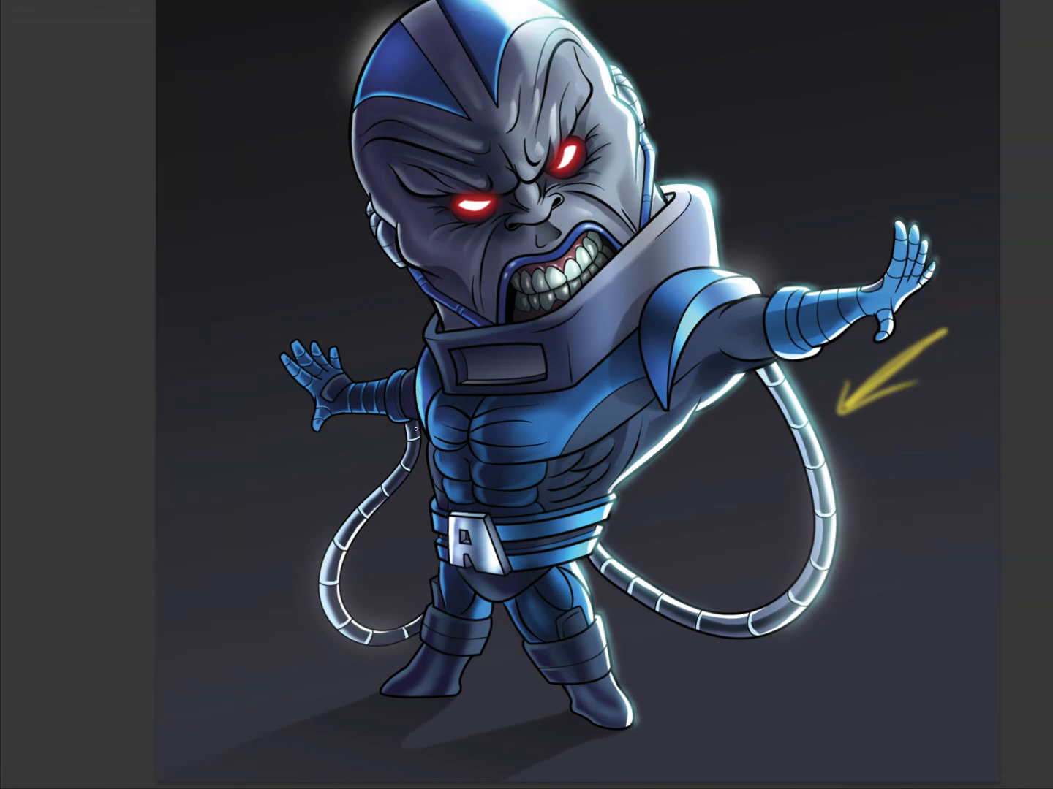
pyautogui.moveTo(419, 447); pyautogui.dragTo(370, 518)
pyautogui.moveTo(410, 422)
pyautogui.mouseDown()
pyautogui.moveTo(404, 460)
pyautogui.moveTo(409, 441)
pyautogui.moveTo(345, 539)
pyautogui.moveTo(345, 529)
pyautogui.moveTo(333, 575)
pyautogui.moveTo(337, 622)
pyautogui.moveTo(319, 593)
pyautogui.moveTo(345, 631)
pyautogui.moveTo(336, 613)
pyautogui.moveTo(358, 527)
pyautogui.moveTo(384, 485)
pyautogui.moveTo(341, 540)
pyautogui.moveTo(324, 601)
pyautogui.moveTo(339, 622)
pyautogui.moveTo(353, 531)
pyautogui.moveTo(429, 417)
pyautogui.mouseUp()
# Sample the bright rim colour near the larger arm and paint rim highlights on the smaller arm's fingers and forearm.
pyautogui.keyDown('alt'); pyautogui.click(738, 379); pyautogui.keyUp('alt')
pyautogui.moveTo(654, 459); pyautogui.dragTo(901, 573)
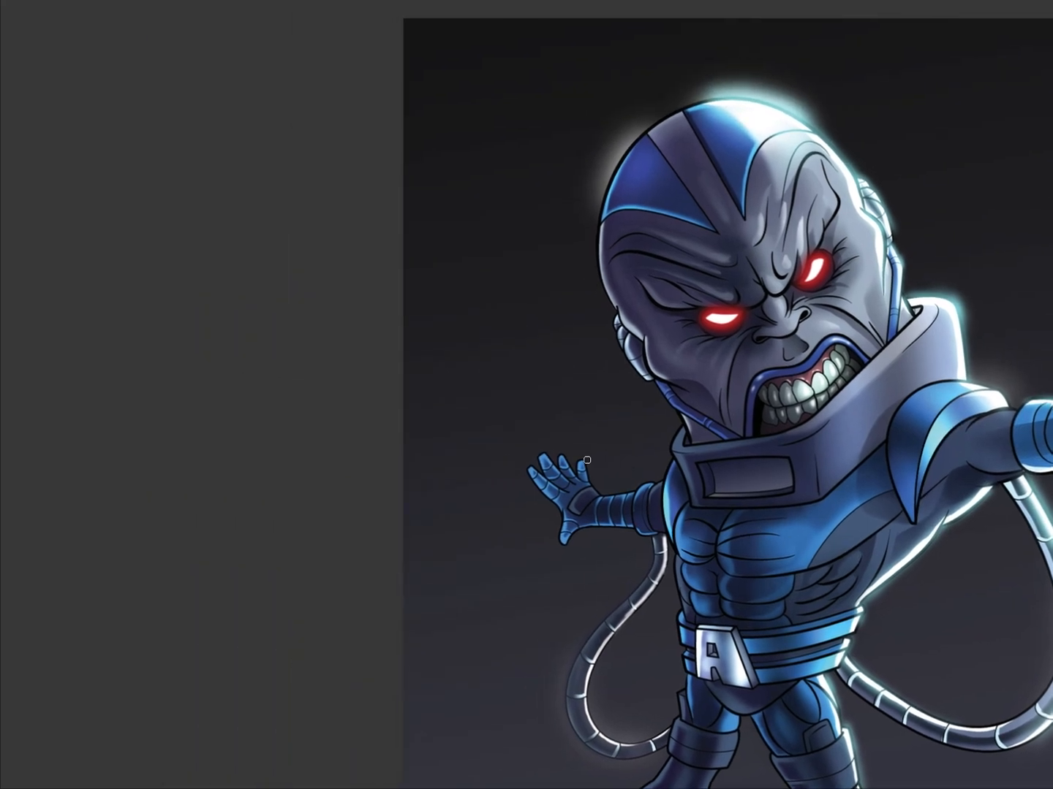
pyautogui.moveTo(563, 461)
pyautogui.mouseDown()
pyautogui.moveTo(587, 479)
pyautogui.moveTo(555, 461)
pyautogui.moveTo(569, 476)
pyautogui.moveTo(537, 473)
pyautogui.moveTo(563, 481)
pyautogui.mouseUp()
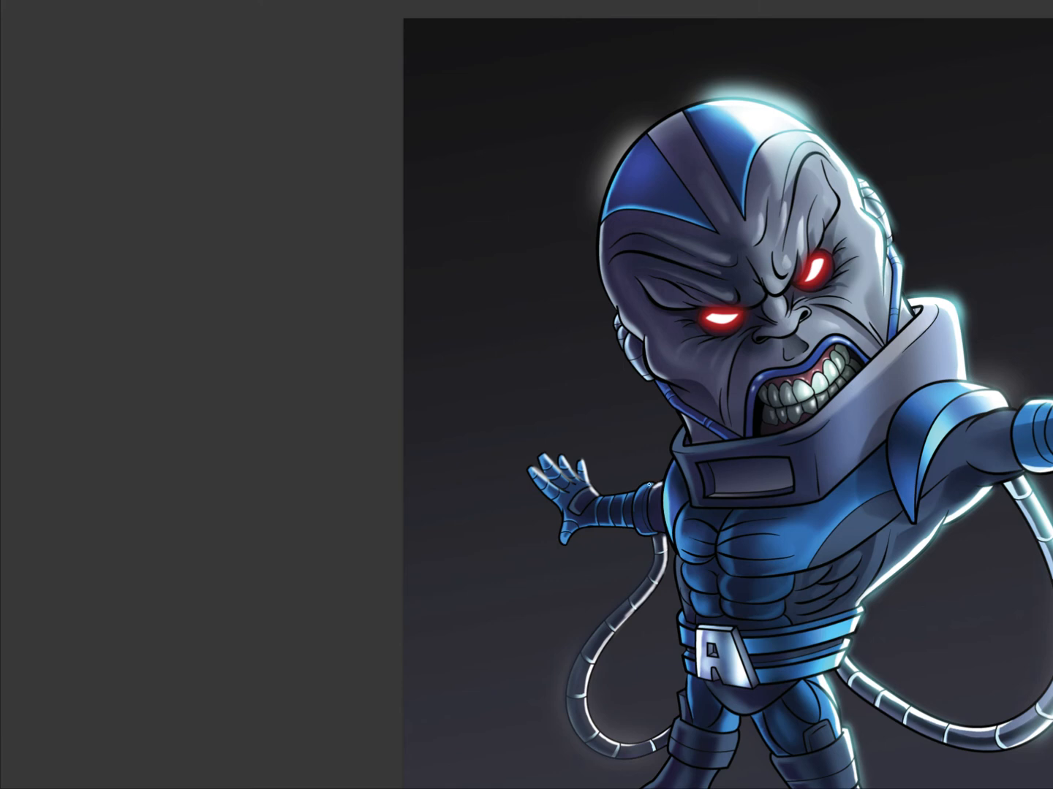
pyautogui.moveTo(628, 496)
pyautogui.mouseDown()
pyautogui.moveTo(606, 499)
pyautogui.moveTo(678, 476)
pyautogui.mouseUp()
# Move Layer 6 below Layer 5 and compare the figure with and without the Layer 5 glow.
pyautogui.press('Tab')
pyautogui.click(981, 542)
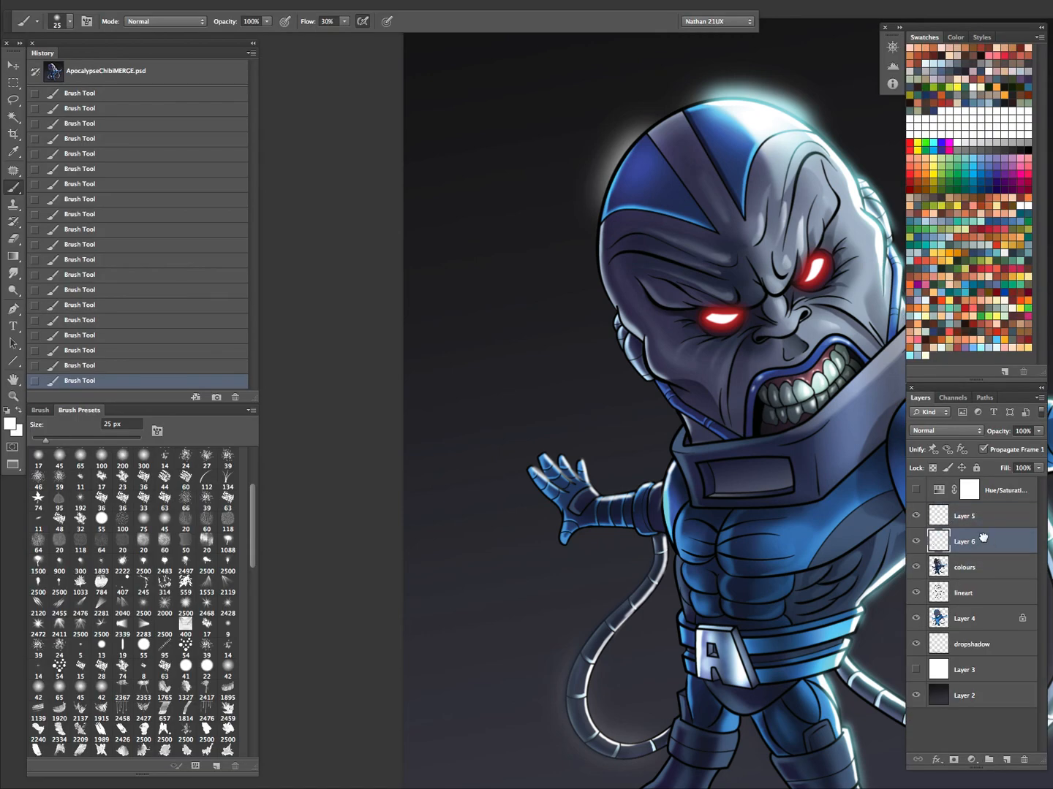
pyautogui.click(990, 521)
pyautogui.press('z')
pyautogui.moveTo(819, 472); pyautogui.dragTo(640, 543)
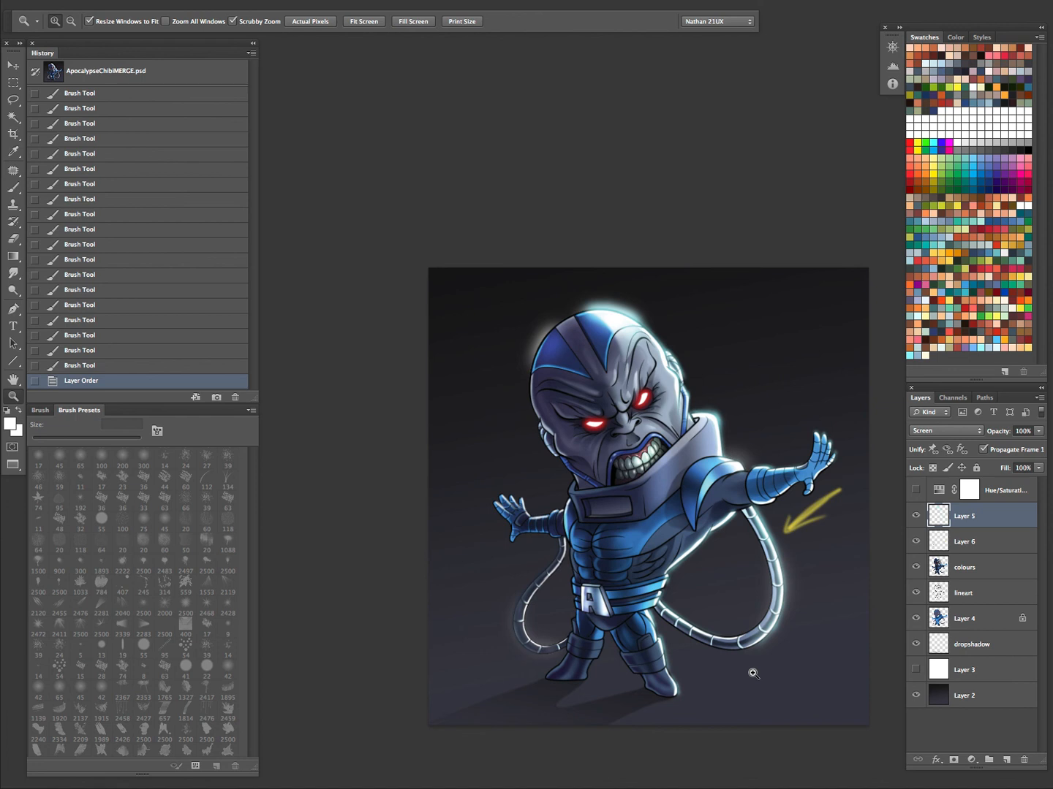
pyautogui.click(915, 515)
pyautogui.click(916, 515)
pyautogui.press('l')
pyautogui.moveTo(840, 488)
pyautogui.mouseDown()
pyautogui.moveTo(786, 524)
pyautogui.moveTo(781, 547)
pyautogui.moveTo(845, 482)
pyautogui.mouseUp()
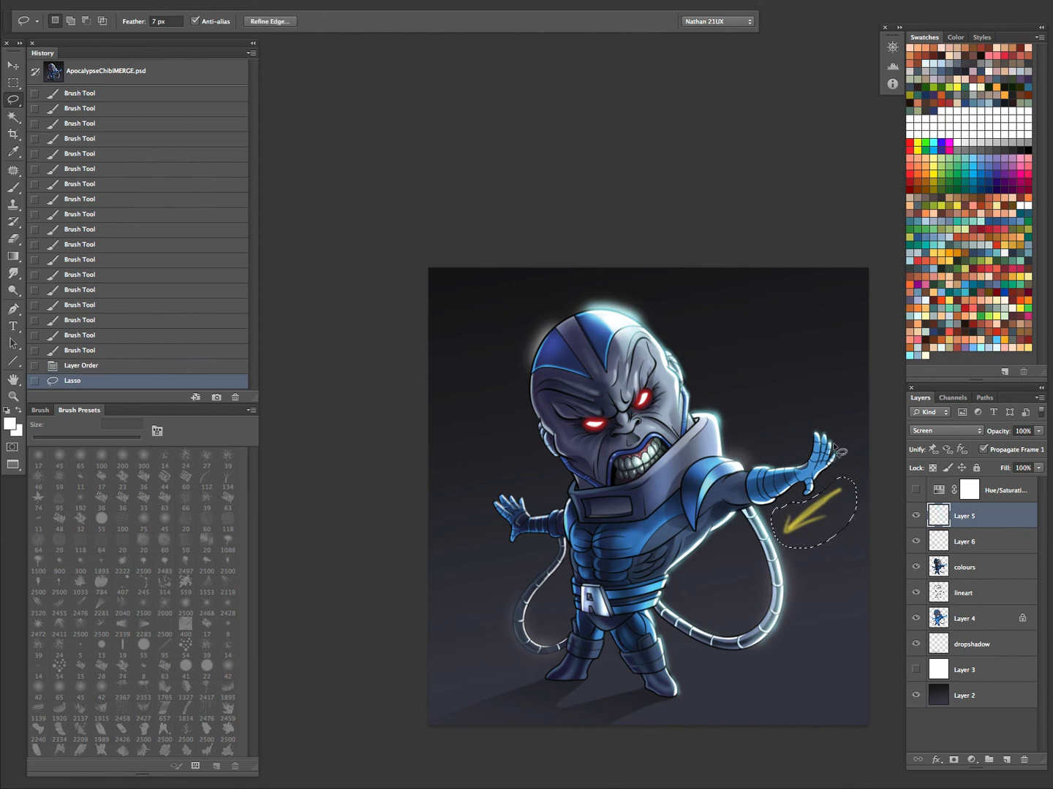
pyautogui.hotkey('ctrl', 'd')
# Enlarge the Eraser to 150 px and toggle Layer 5 and Layer 6 to find which holds the yellow arrow.
pyautogui.press('z')
pyautogui.moveTo(805, 529)
pyautogui.mouseDown()
pyautogui.moveTo(826, 512)
pyautogui.moveTo(782, 529)
pyautogui.mouseUp()
pyautogui.press('e')
pyautogui.press(']')
pyautogui.press(']')
pyautogui.press(']')
pyautogui.click(914, 517)
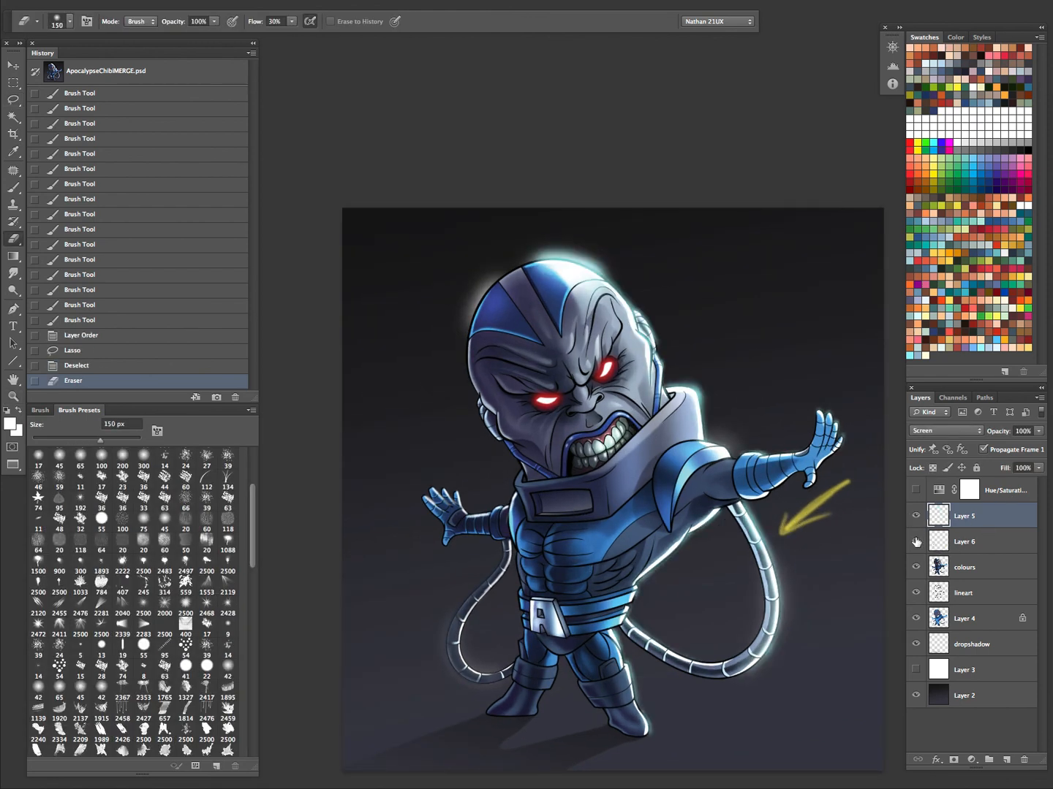
pyautogui.click(915, 542)
pyautogui.click(914, 543)
# Erase the yellow arrow from Layer 6.
pyautogui.click(974, 543)
pyautogui.moveTo(795, 505)
pyautogui.mouseDown()
pyautogui.moveTo(786, 526)
pyautogui.moveTo(847, 470)
pyautogui.moveTo(810, 490)
pyautogui.moveTo(798, 520)
pyautogui.moveTo(811, 500)
pyautogui.moveTo(800, 505)
pyautogui.moveTo(846, 481)
pyautogui.moveTo(789, 536)
pyautogui.moveTo(817, 530)
pyautogui.mouseUp()
pyautogui.press(']')
pyautogui.press(']')
pyautogui.hotkey('shift', '0')
pyautogui.press('z')
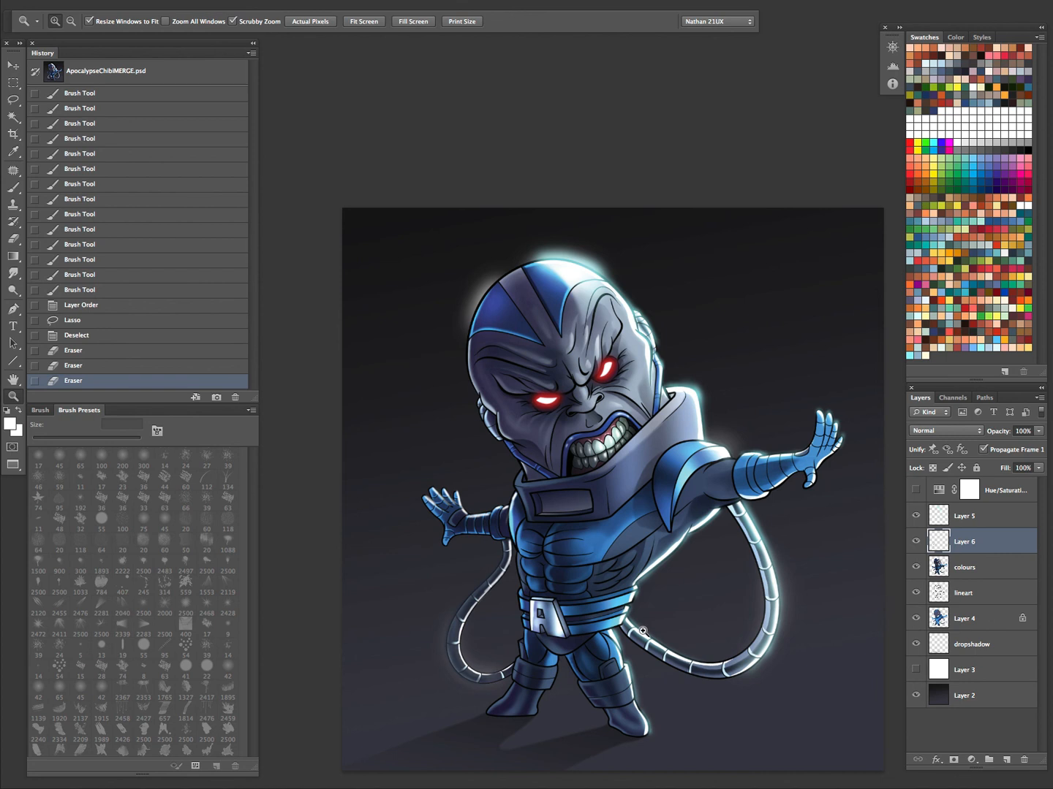
# Paint an orange glow on Layer 5 over the eye on the brighter side of the face with a 250 px brush.
pyautogui.moveTo(730, 481); pyautogui.dragTo(633, 471)
pyautogui.click(971, 520)
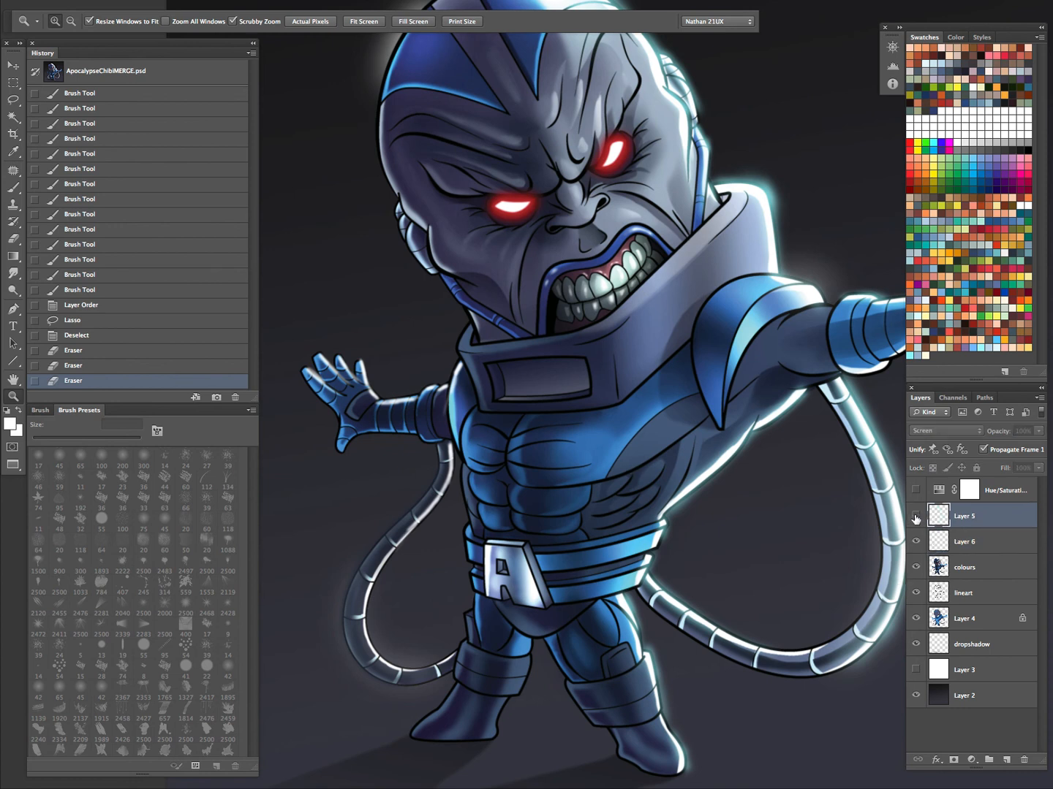
pyautogui.moveTo(773, 372); pyautogui.dragTo(772, 563)
pyautogui.click(916, 279)
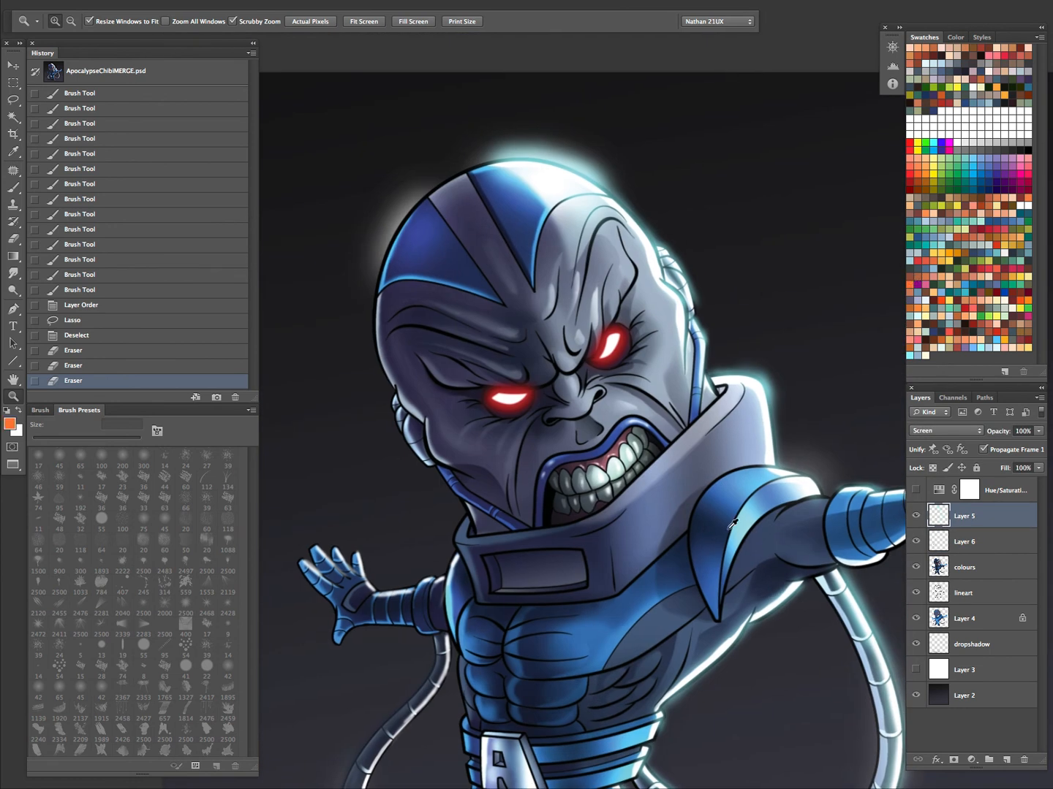
pyautogui.press('b')
pyautogui.press(']')
pyautogui.press(']')
pyautogui.press(']')
pyautogui.press(']')
pyautogui.press(']')
pyautogui.press(']')
pyautogui.press(']')
pyautogui.press(']')
pyautogui.click(611, 343)
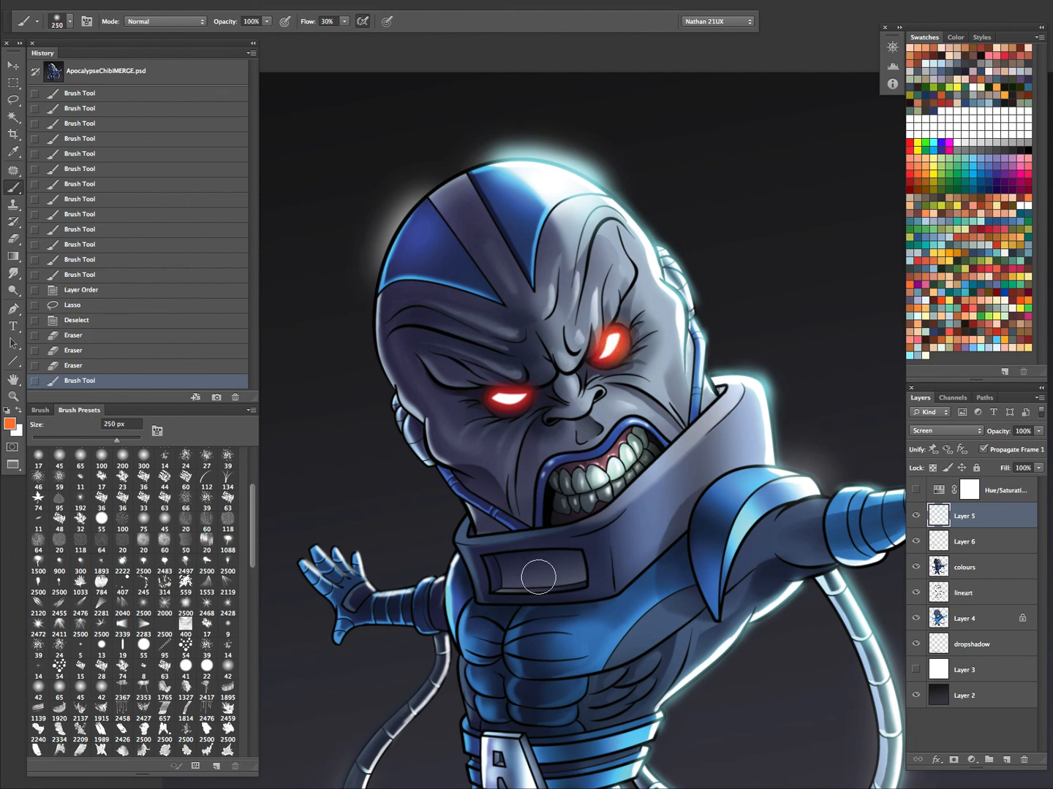
# Paint an orange glow over the other eye and build up the glow on both eyes on Layer 5 with a 150 px brush.
pyautogui.click(506, 398)
pyautogui.press('[')
pyautogui.press('[')
pyautogui.press('[')
pyautogui.click(506, 399)
pyautogui.moveTo(612, 341); pyautogui.dragTo(599, 364)
pyautogui.moveTo(526, 396); pyautogui.dragTo(498, 400)
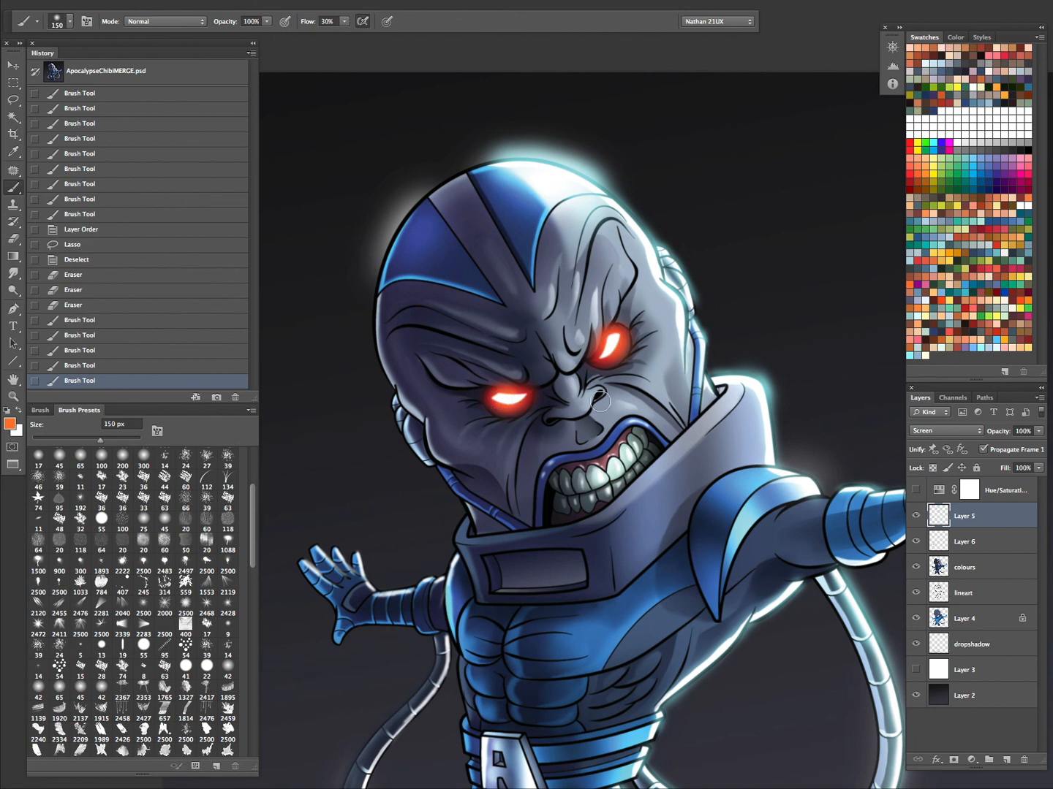
# Compare the whole figure with and without the orange eye glow by switching between the last eraser state and the latest brush state.
pyautogui.press('z')
pyautogui.moveTo(645, 451); pyautogui.dragTo(543, 595)
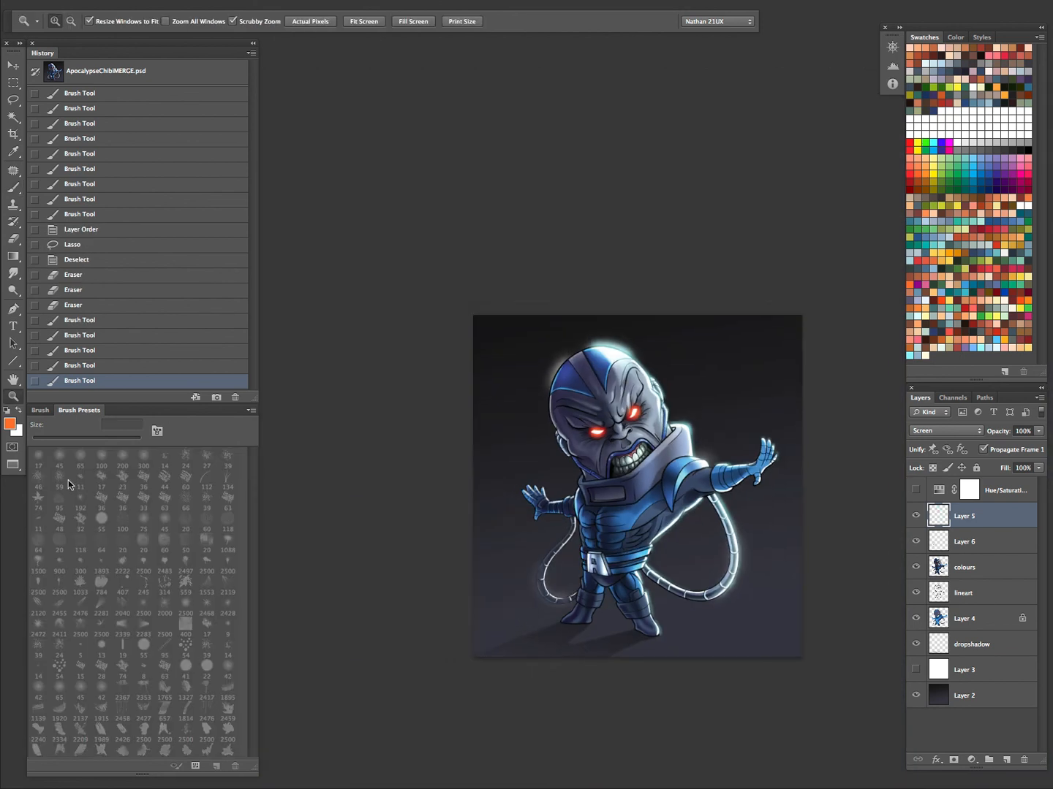
pyautogui.click(95, 307)
pyautogui.hotkey('ctrl', 'z')
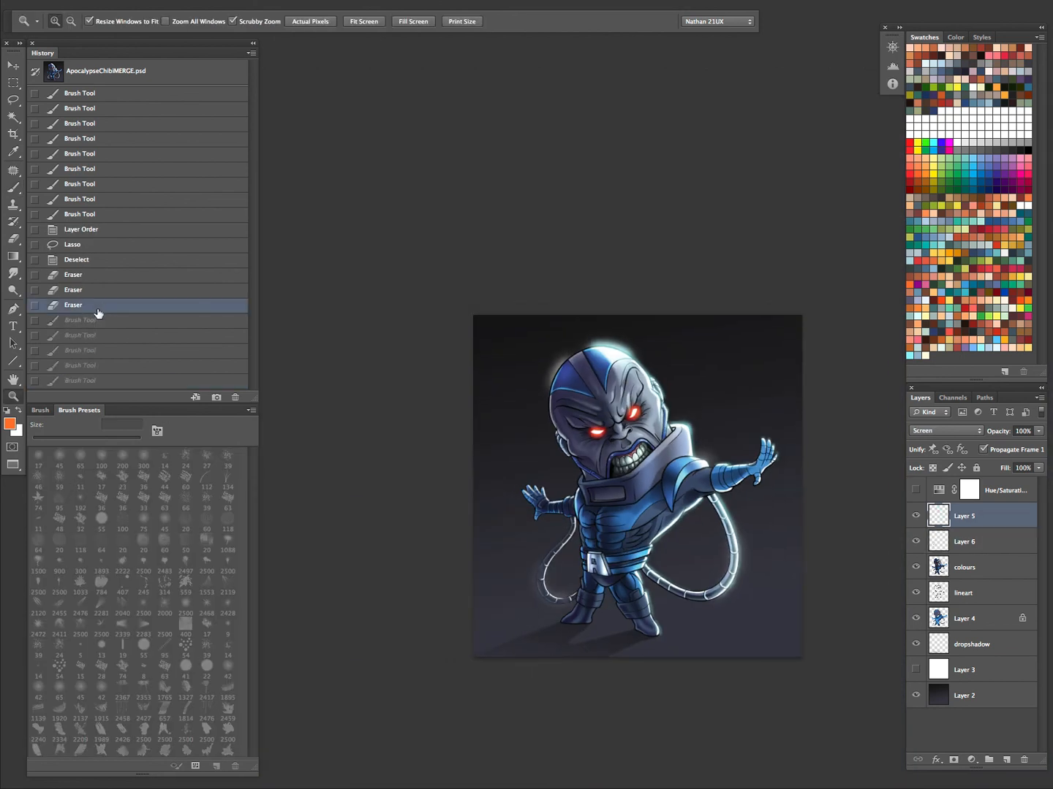
pyautogui.hotkey('ctrl', 'z')
pyautogui.hotkey('ctrl', 'z')
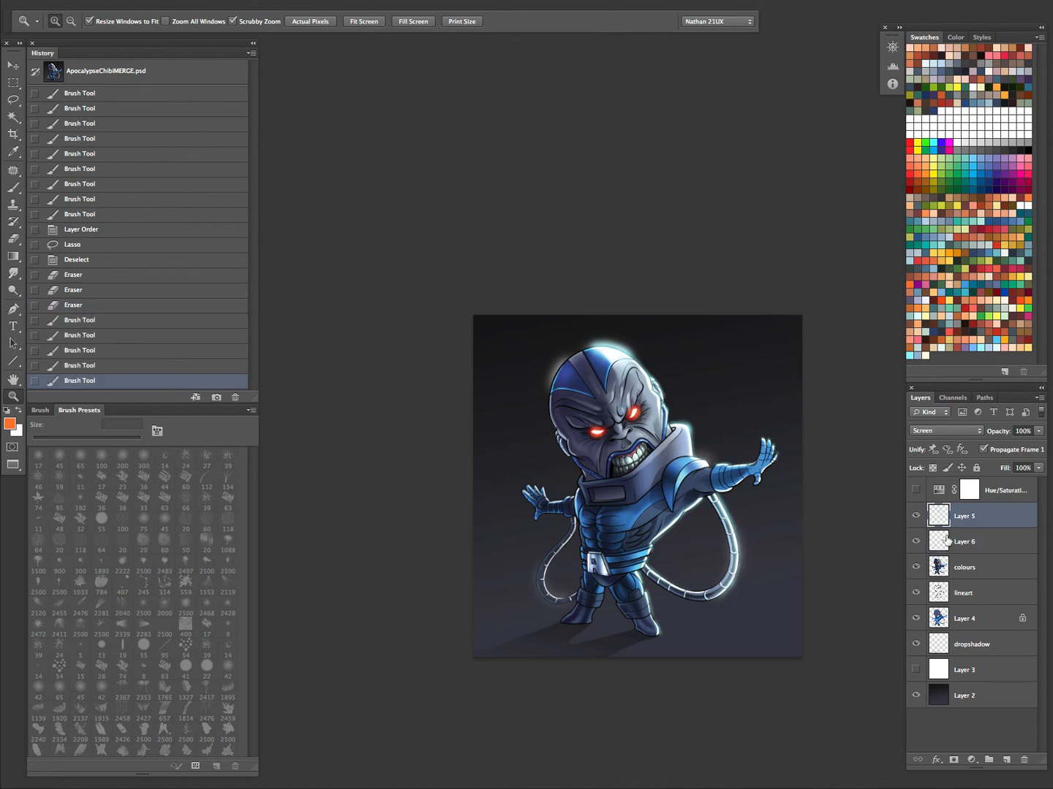
# Revert the illustration to the last eraser state, before the orange eye glow, and view the enlarged figure with all panels hidden.
pyautogui.click(96, 307)
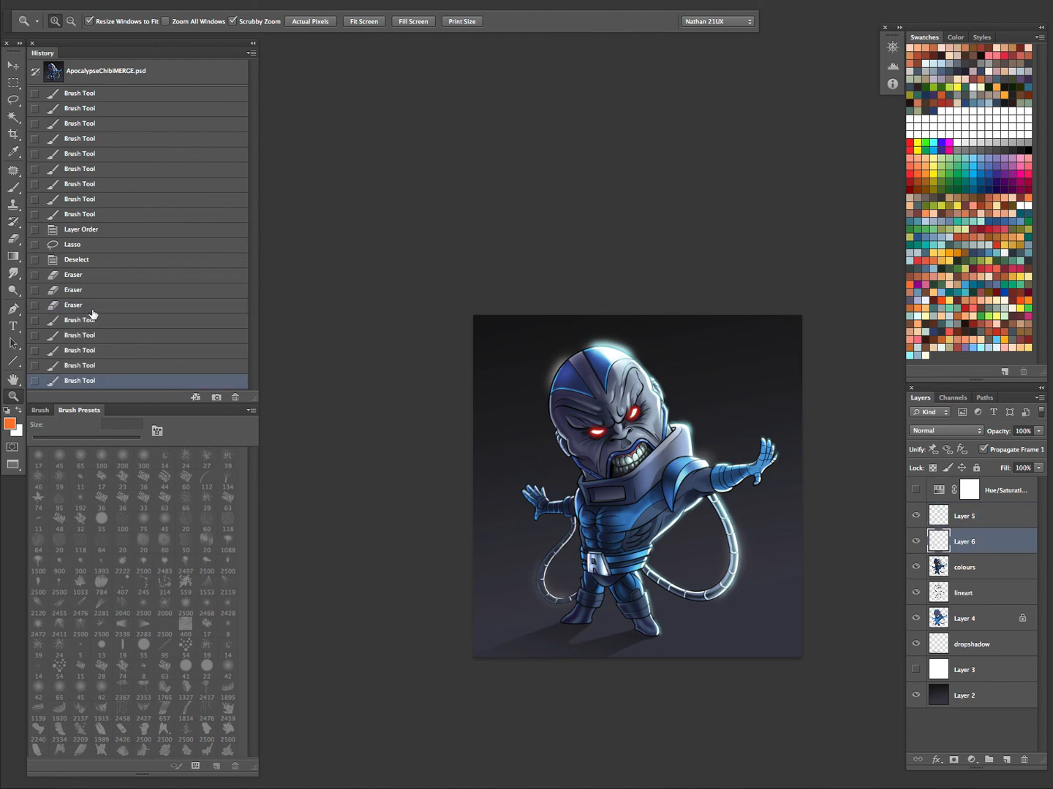
pyautogui.moveTo(604, 566)
pyautogui.mouseDown()
pyautogui.moveTo(599, 555)
pyautogui.moveTo(633, 539)
pyautogui.moveTo(615, 528)
pyautogui.moveTo(651, 530)
pyautogui.moveTo(613, 509)
pyautogui.moveTo(638, 495)
pyautogui.moveTo(626, 497)
pyautogui.mouseUp()
pyautogui.press('Tab')
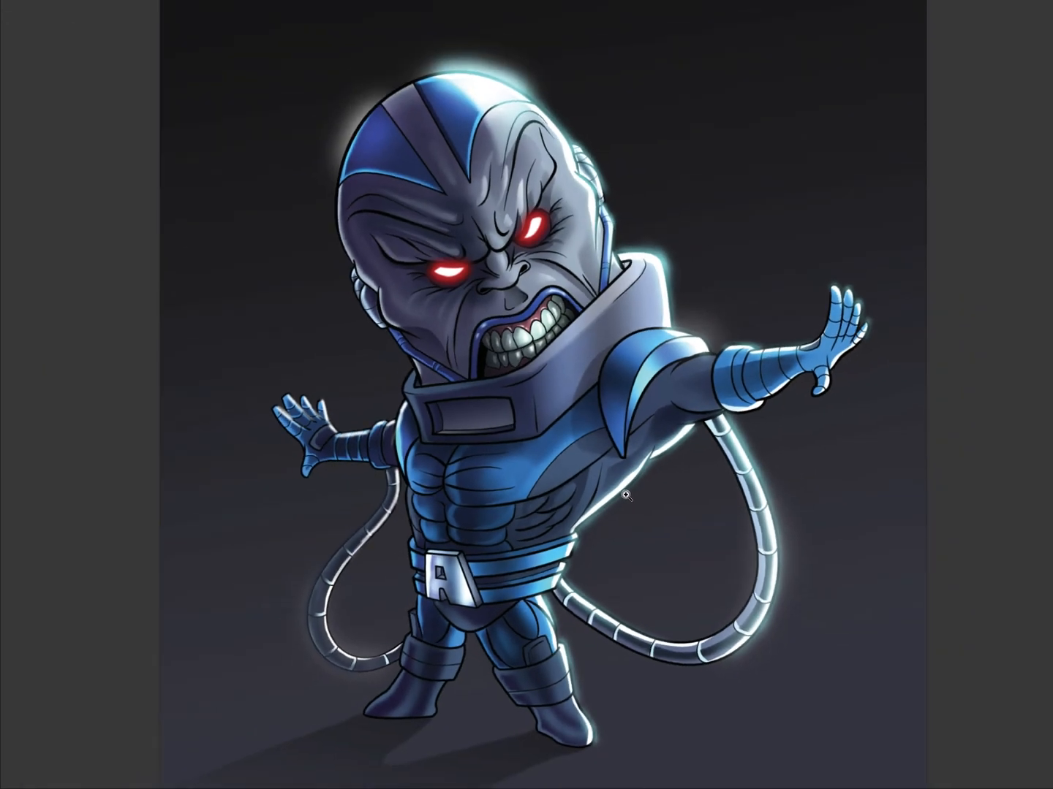